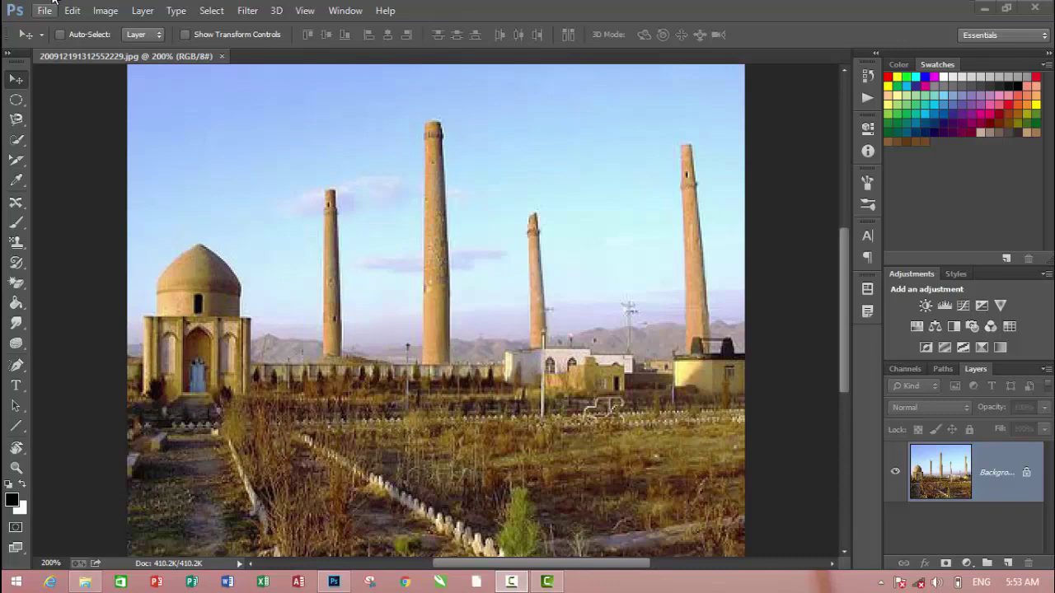
Bring up the File menu while the minaret photo is open
{"action": "left_click", "coordinate": [49, 7]}
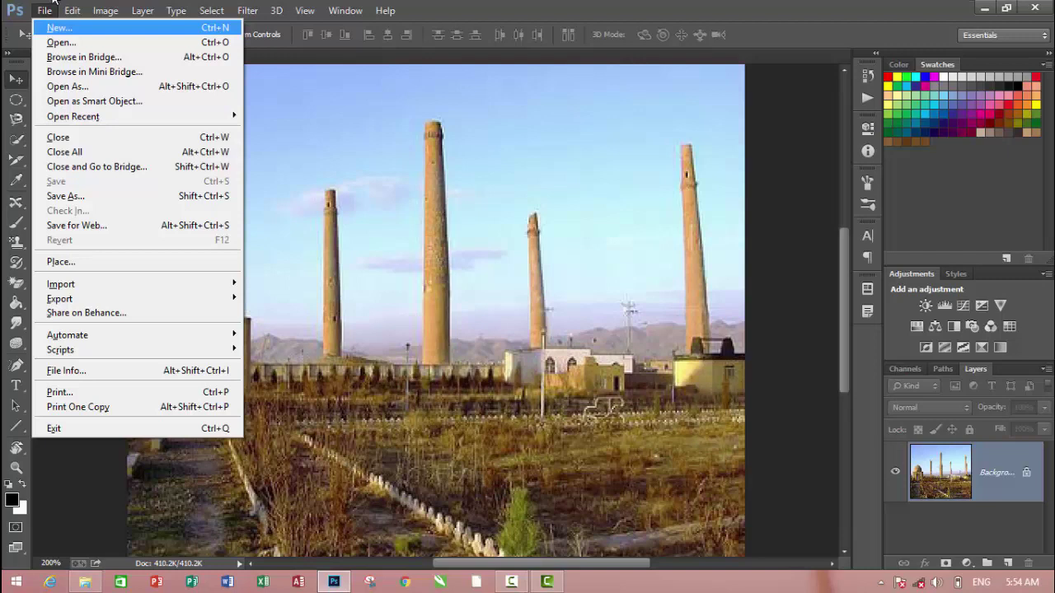
Create a blank white 720×480 px document, then return to the minaret photo
{"action": "key", "text": "Return"}
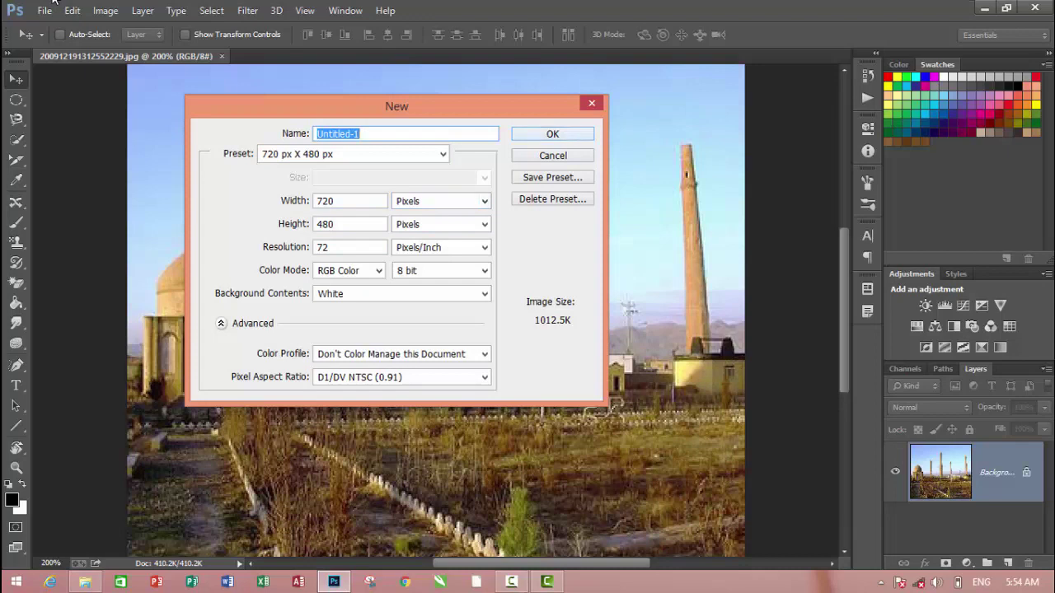
{"action": "key", "text": "Escape"}
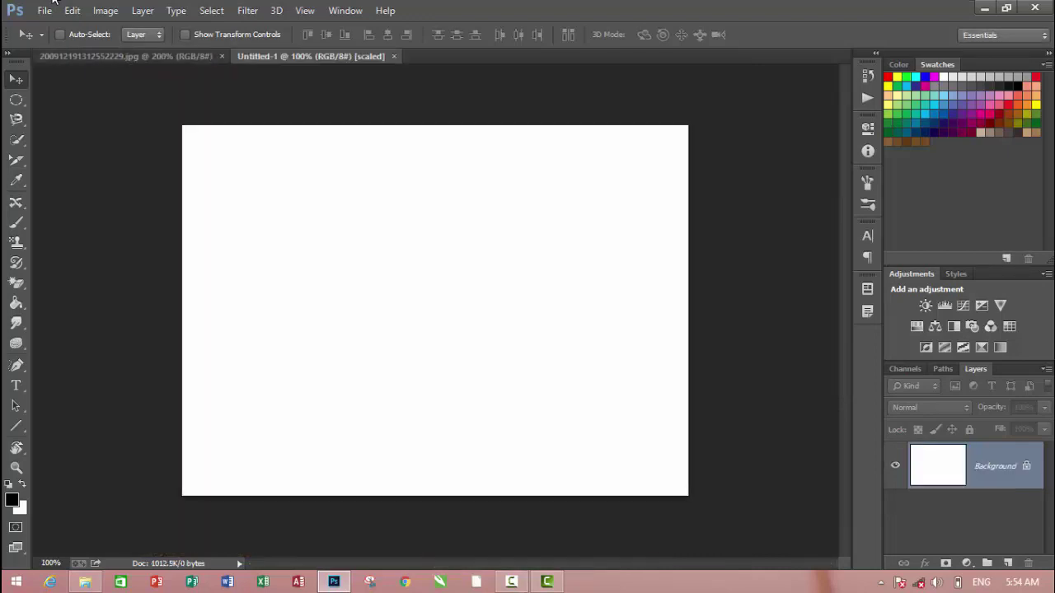
{"action": "key", "text": "ctrl+Tab"}
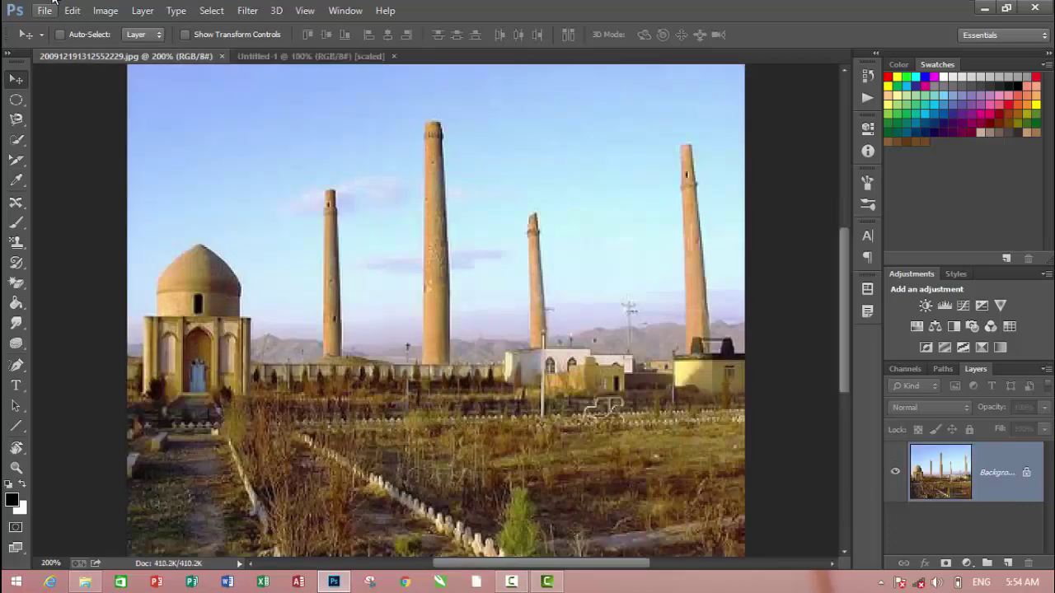
Open 3085_yamaha..jpg from Local Disk (E:) via File > Open
{"action": "left_click", "coordinate": [52, 5]}
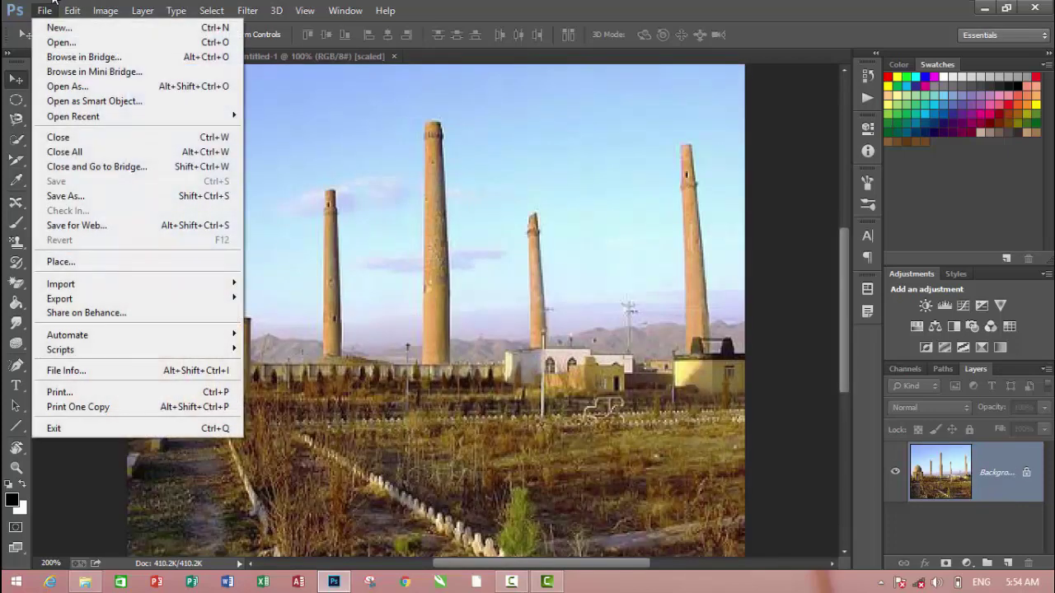
{"action": "key", "text": "Down"}
{"action": "key", "text": "Down"}
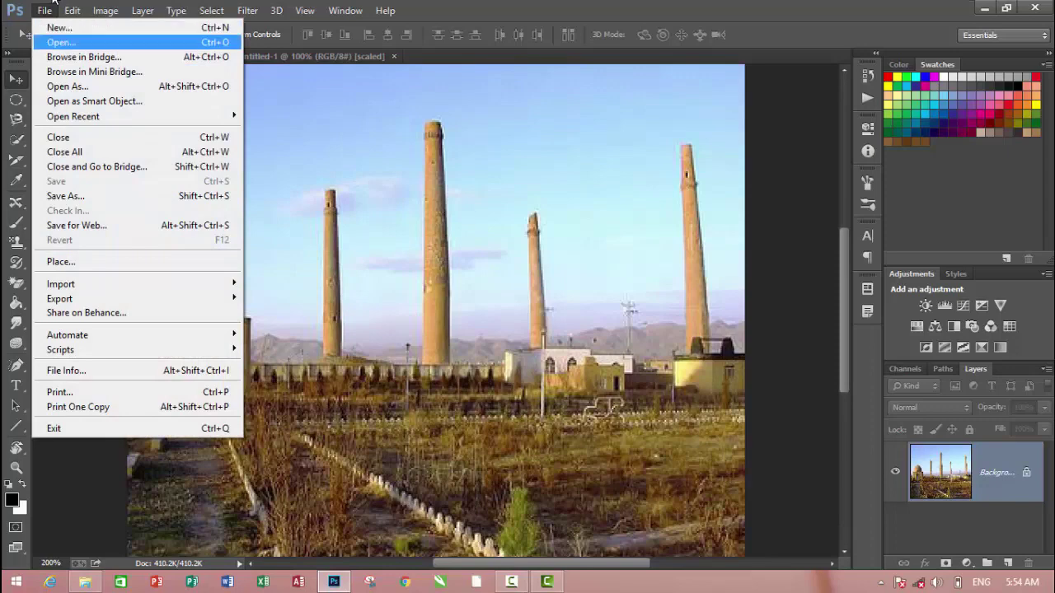
{"action": "key", "text": "Return"}
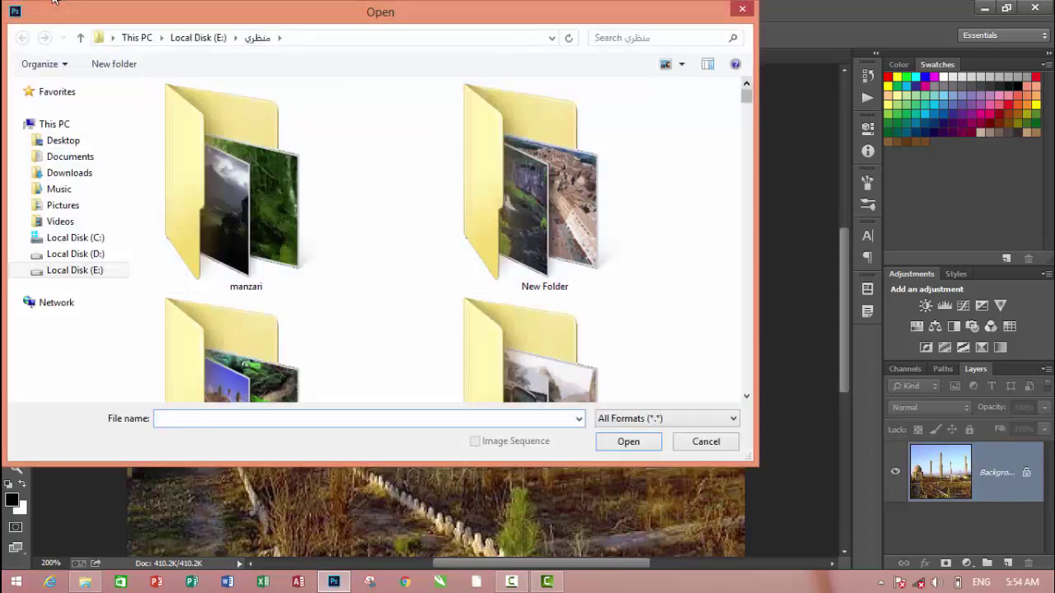
{"action": "scroll", "coordinate": [443, 238], "scroll_direction": "down", "scroll_amount": 1}
{"action": "scroll", "coordinate": [544, 239], "scroll_direction": "down", "scroll_amount": 3}
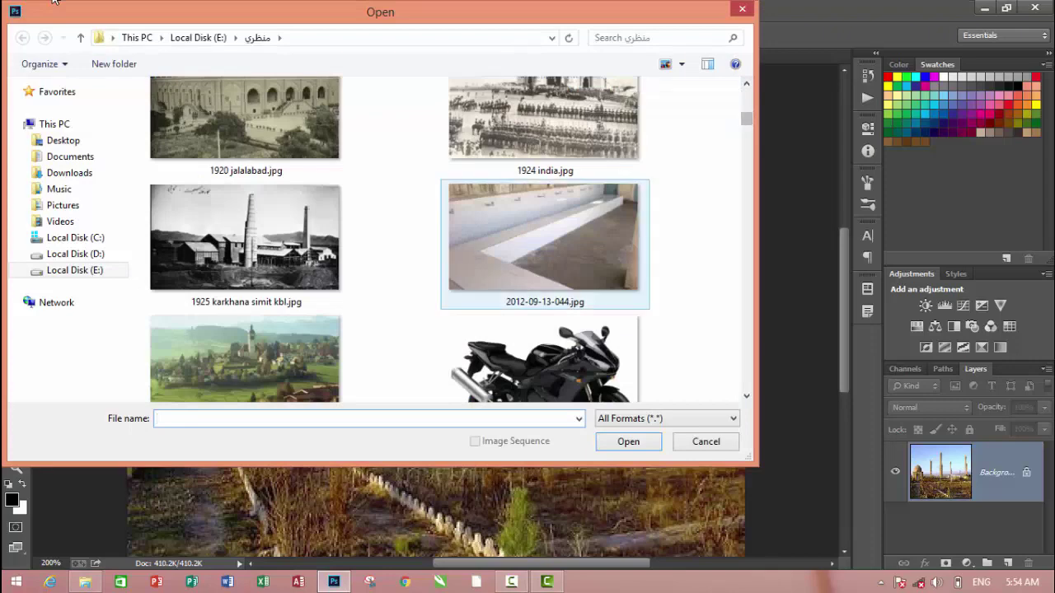
{"action": "left_click", "coordinate": [543, 362]}
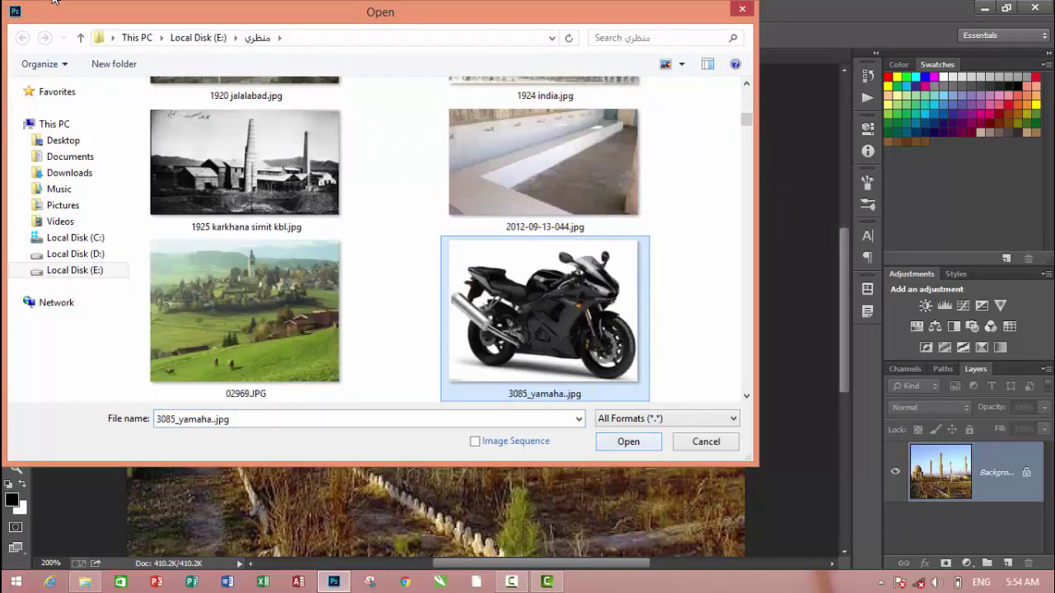
{"action": "key", "text": "Return"}
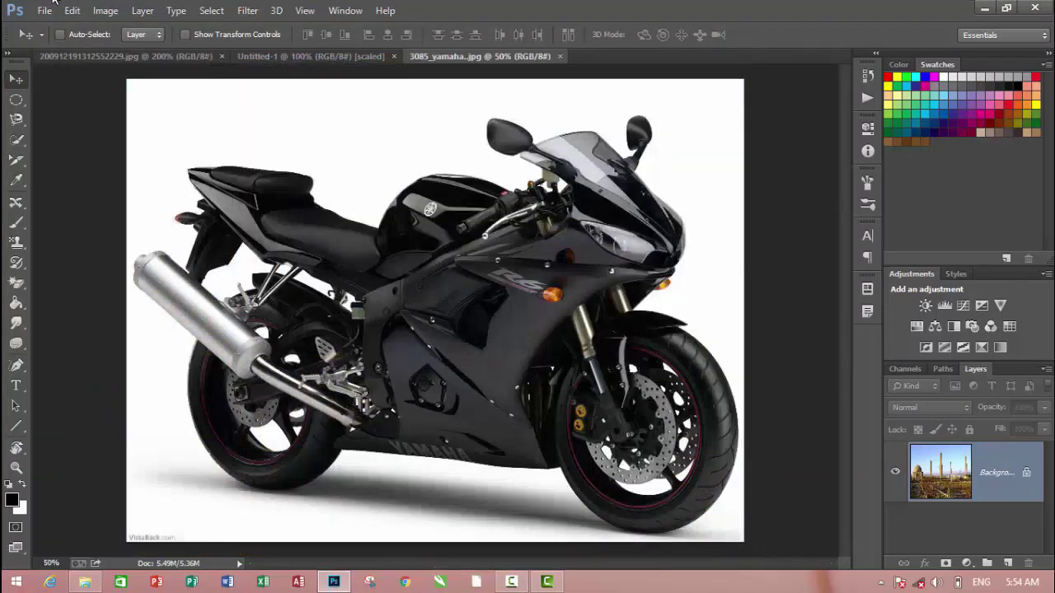
Dismiss the Feather-unavailable warning and bring up the File menu again
{"action": "key", "text": "Tab"}
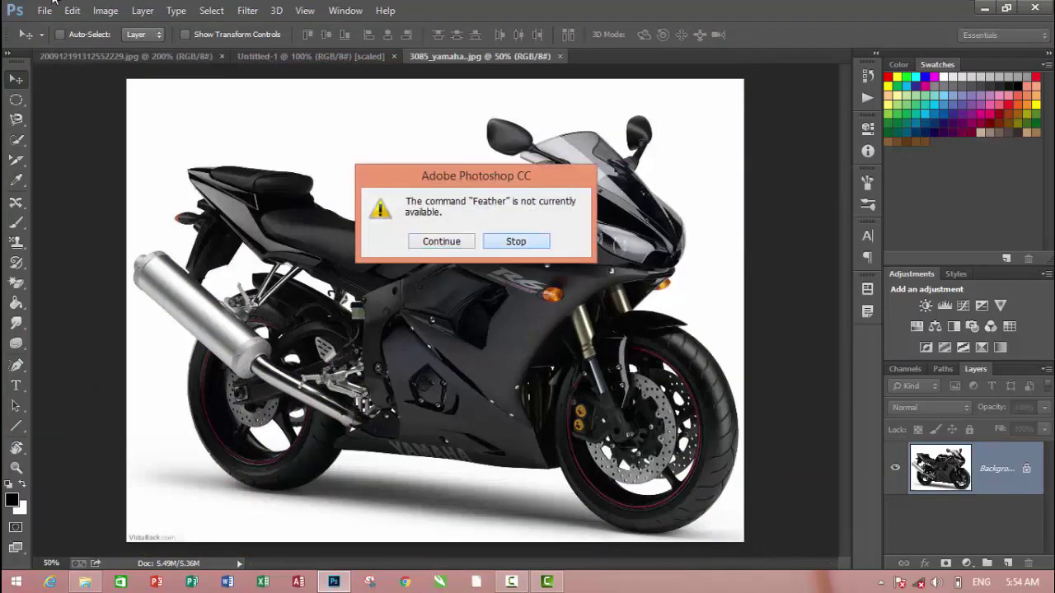
{"action": "key", "text": "Return"}
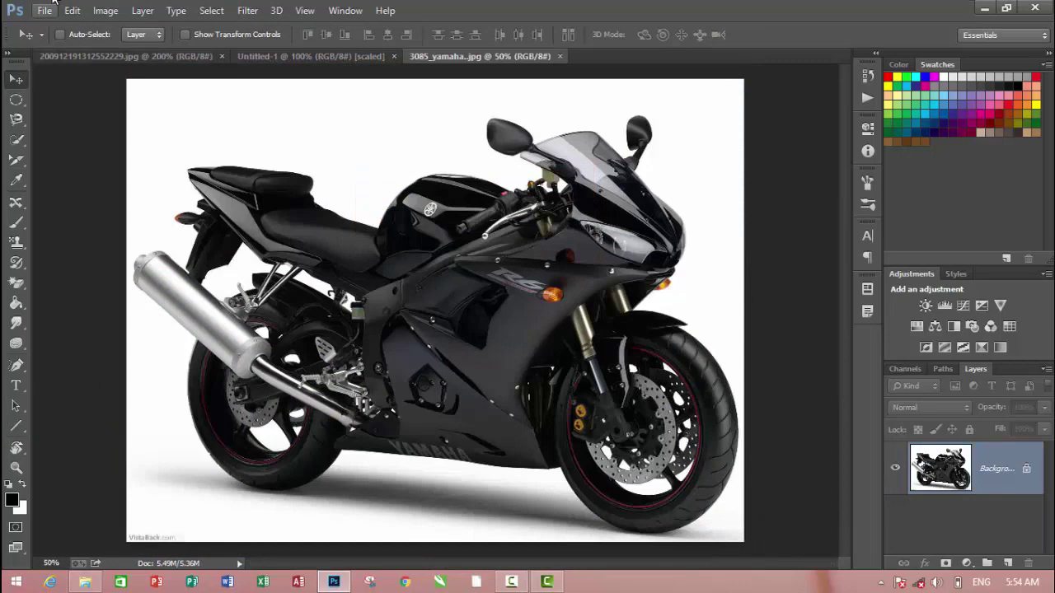
{"action": "left_click", "coordinate": [53, 4]}
{"action": "key", "text": "Down"}
{"action": "key", "text": "Down"}
{"action": "key", "text": "Down"}
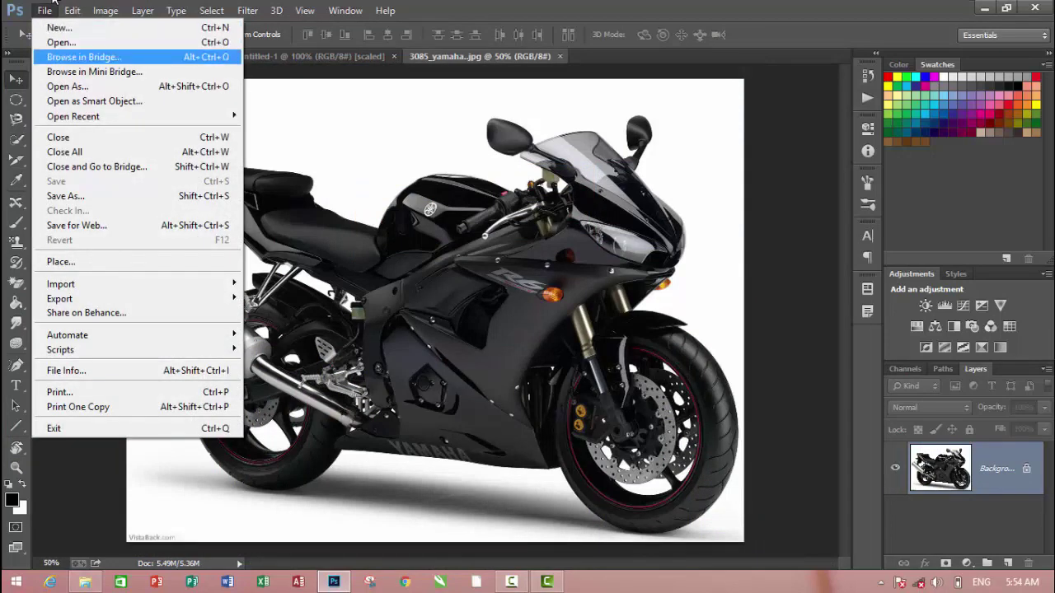
Move through the File menu commands to land on Open As
{"action": "key", "text": "Down"}
{"action": "key", "text": "Up"}
{"action": "key", "text": "Down"}
{"action": "key", "text": "Up"}
{"action": "key", "text": "Down"}
{"action": "key", "text": "Up"}
{"action": "key", "text": "Down"}
{"action": "key", "text": "Down"}
{"action": "key", "text": "Up"}
{"action": "key", "text": "Up"}
{"action": "key", "text": "Down"}
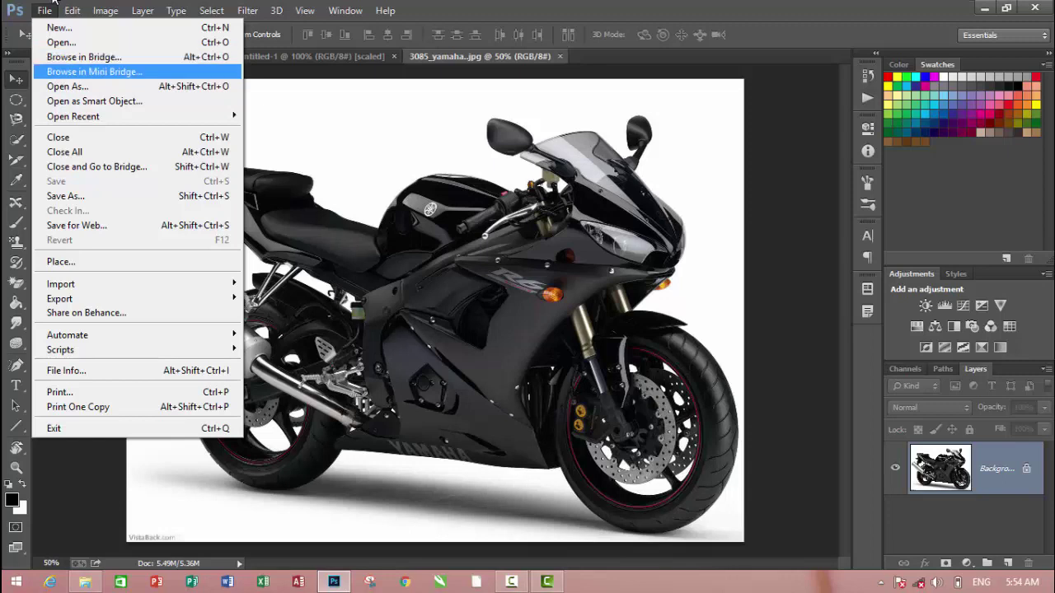
{"action": "key", "text": "Up"}
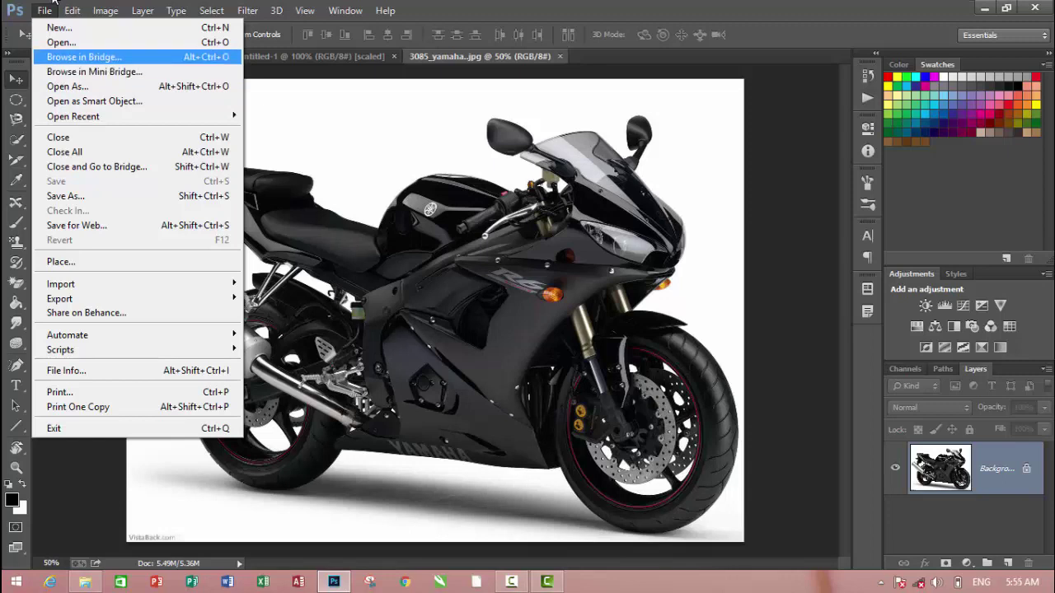
{"action": "key", "text": "Down"}
{"action": "key", "text": "Up"}
{"action": "key", "text": "Down"}
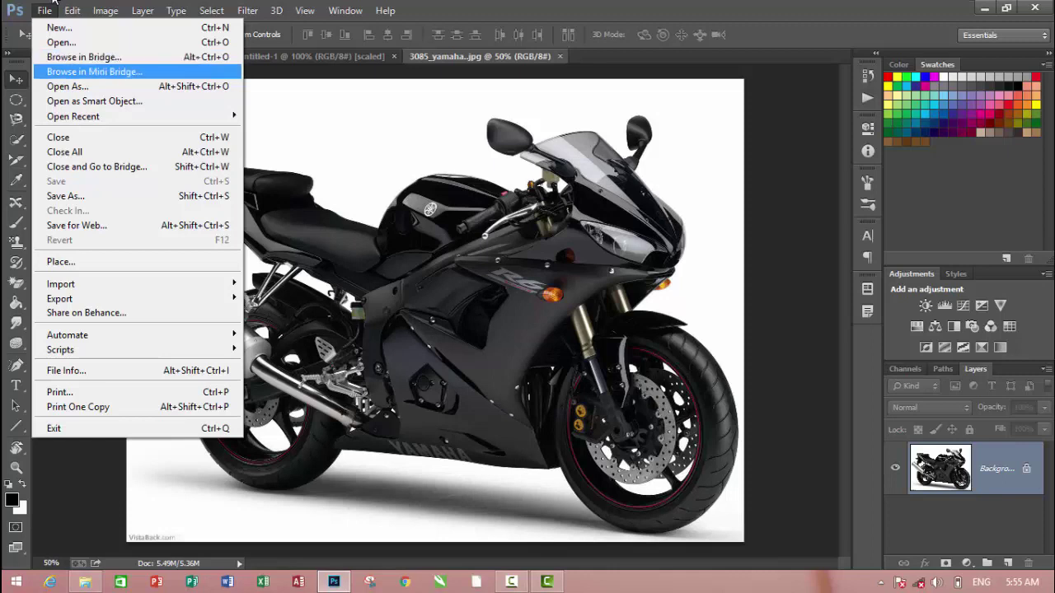
{"action": "key", "text": "Up"}
{"action": "key", "text": "Down"}
{"action": "key", "text": "Down"}
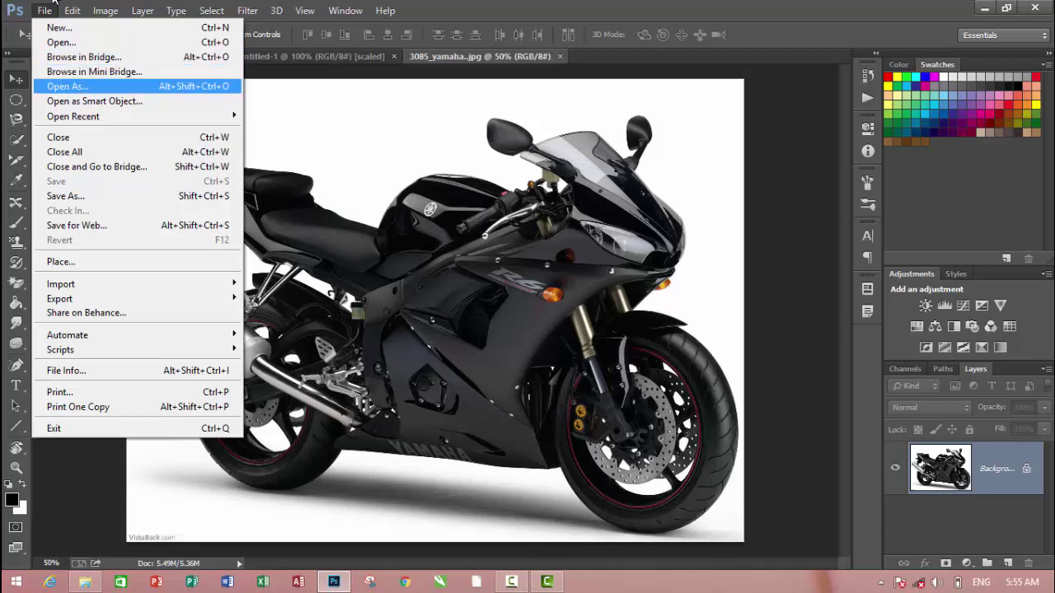
{"action": "key", "text": "Up"}
{"action": "key", "text": "Down"}
{"action": "key", "text": "Return"}
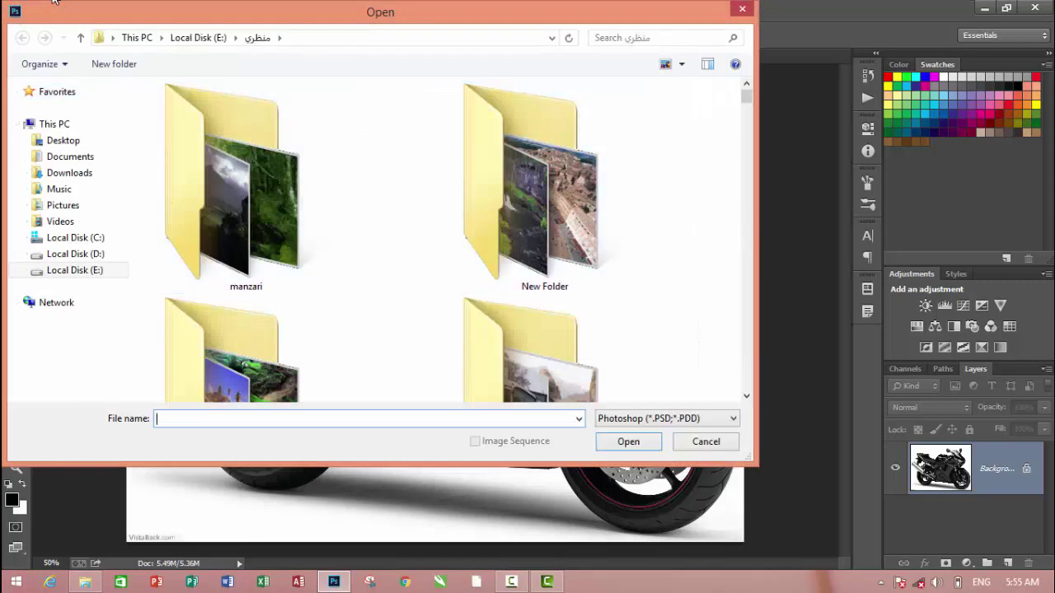
{"action": "left_click_drag", "start_coordinate": [745, 96], "coordinate": [745, 126]}
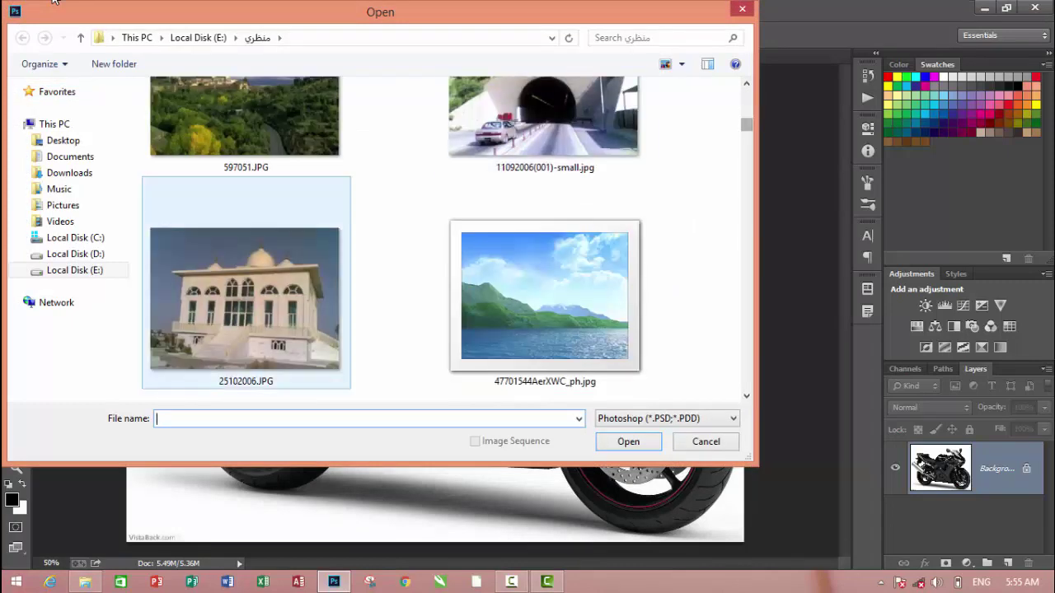
{"action": "left_click", "coordinate": [74, 254]}
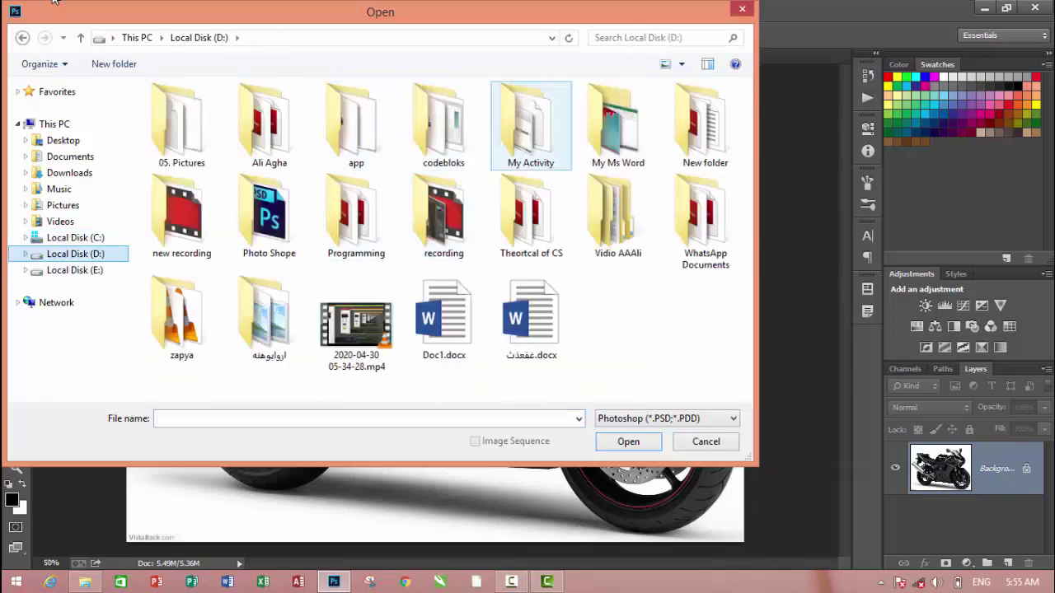
{"action": "double_click", "coordinate": [268, 216]}
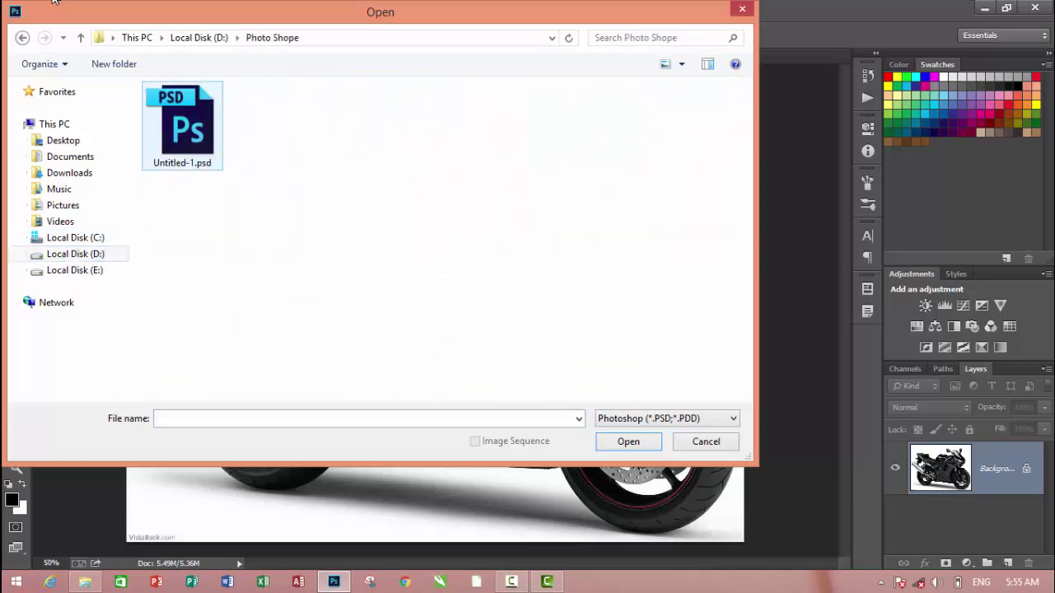
{"action": "key", "text": "Down"}
{"action": "key", "text": "Return"}
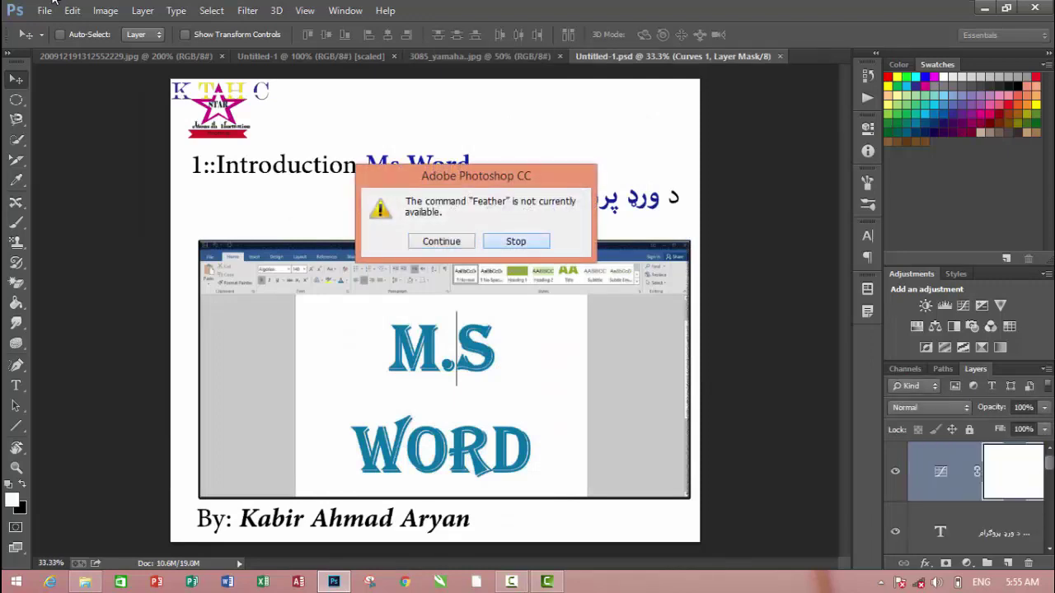
{"action": "key", "text": "Return"}
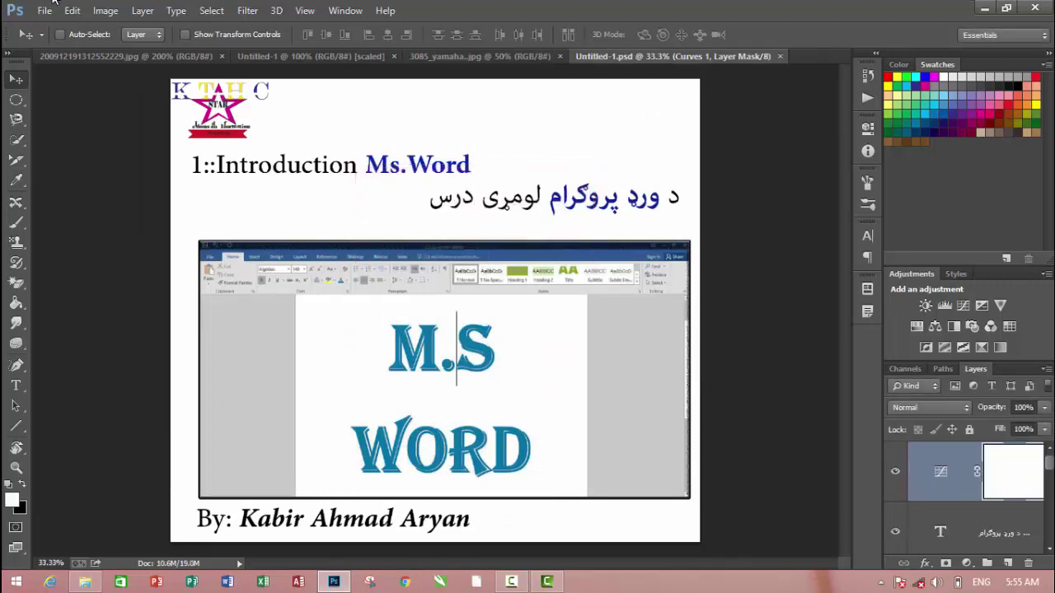
{"action": "key", "text": "ctrl+w"}
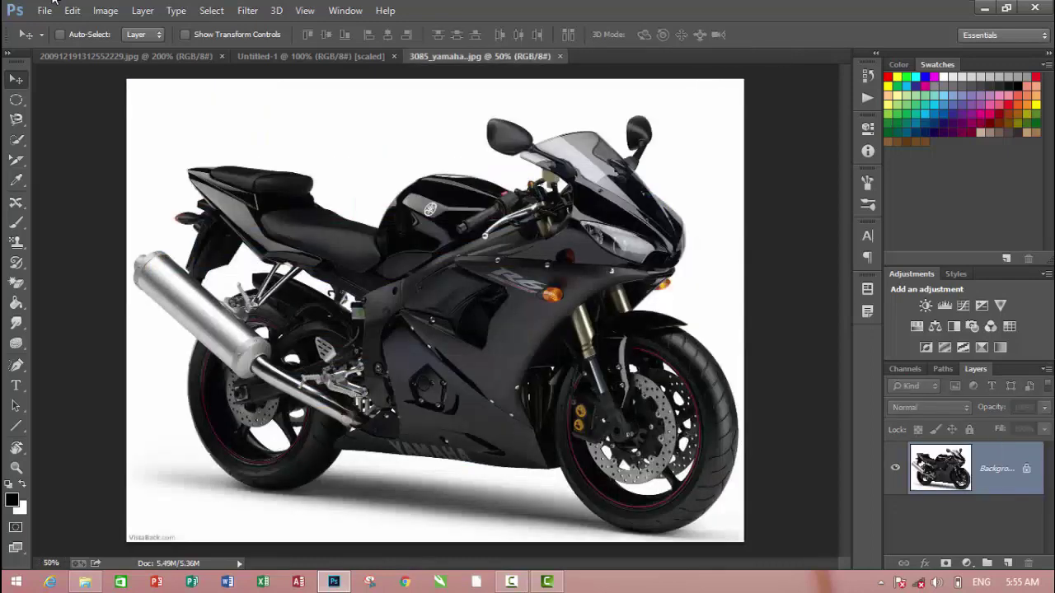
{"action": "left_click", "coordinate": [50, 8]}
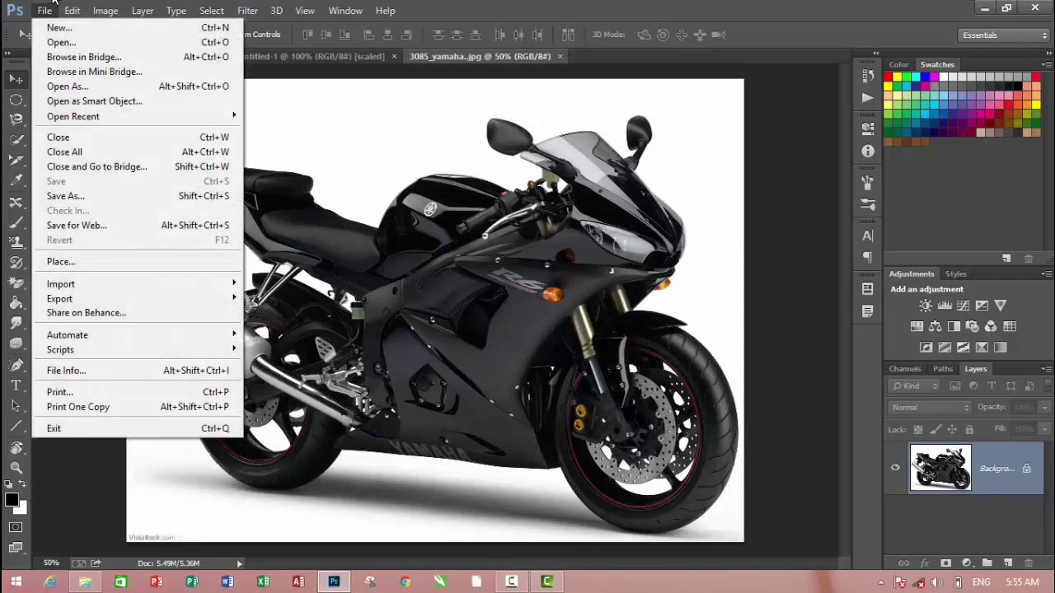
{"action": "key", "text": "Down"}
{"action": "key", "text": "Down"}
{"action": "key", "text": "Down"}
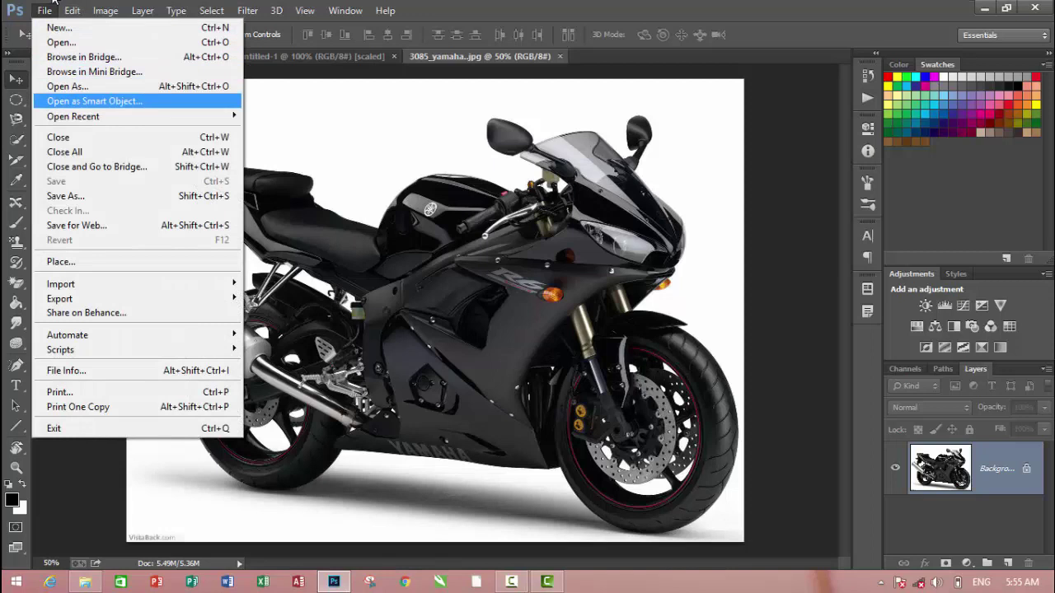
{"action": "key", "text": "Escape"}
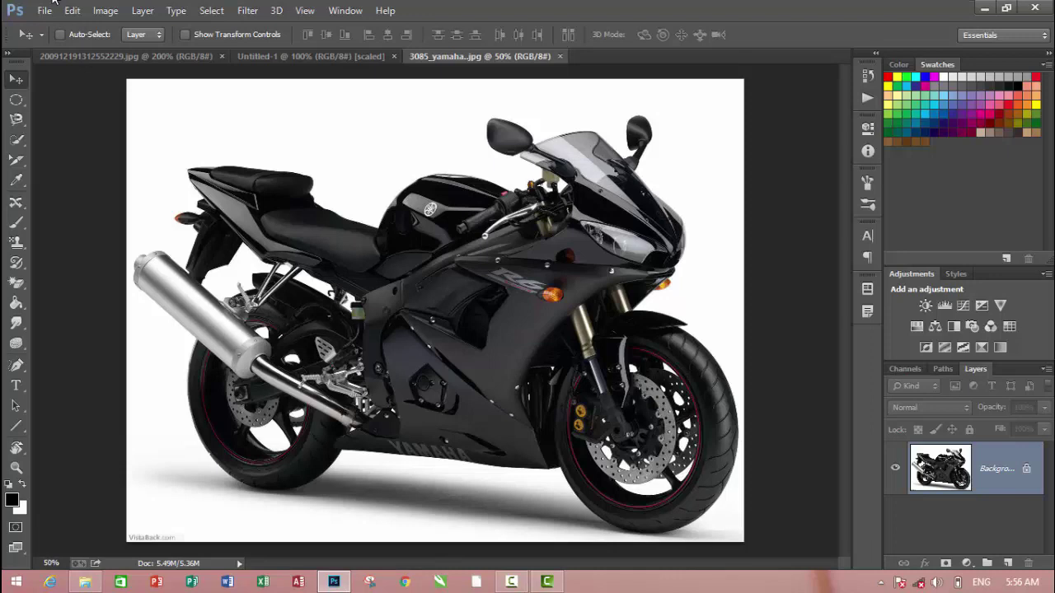
Copy the whole motorcycle photo and paste it into Untitled-1 as Layer 1
{"action": "key", "text": "ctrl+a"}
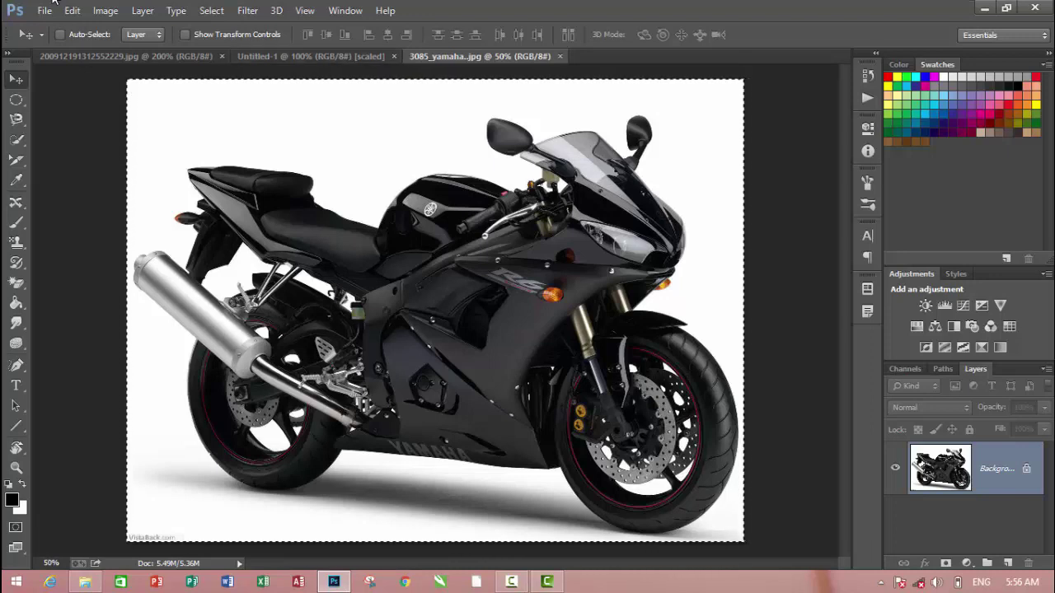
{"action": "left_click_drag", "start_coordinate": [479, 56], "coordinate": [514, 91]}
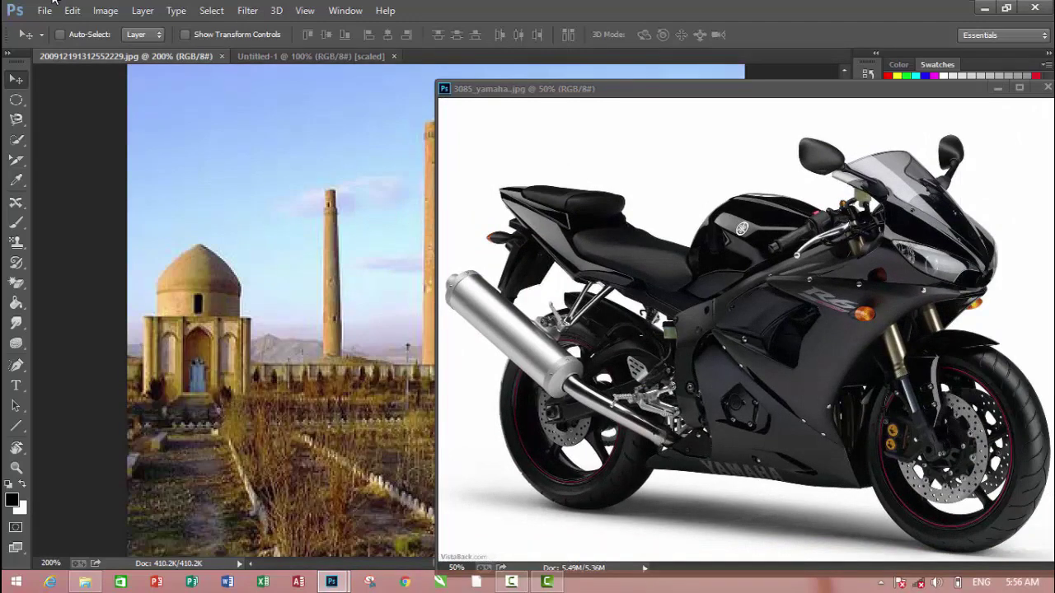
{"action": "key", "text": "ctrl+Tab"}
{"action": "key", "text": "ctrl+Tab"}
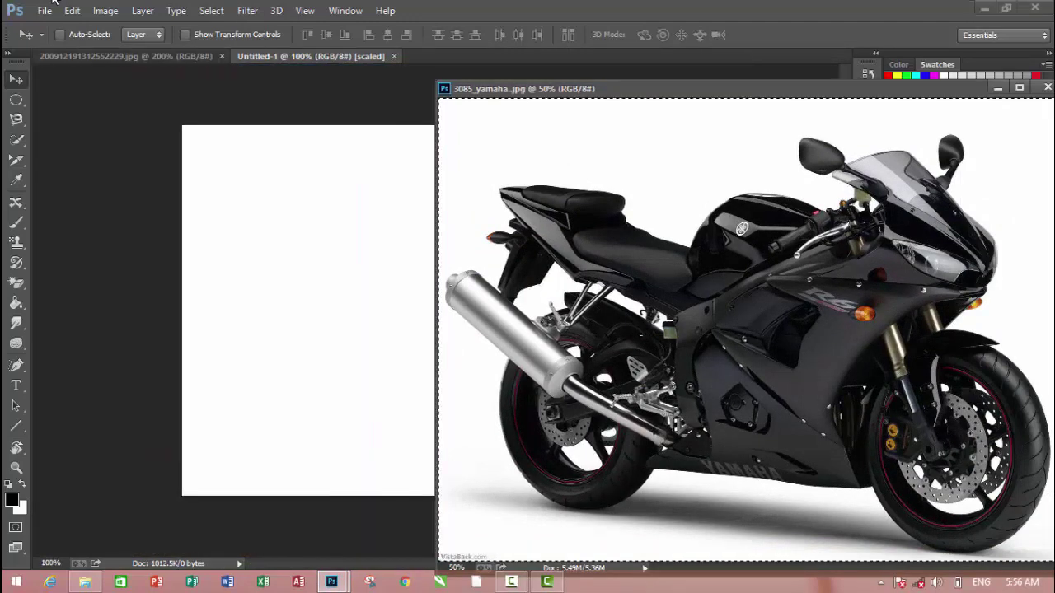
{"action": "key", "text": "ctrl+a"}
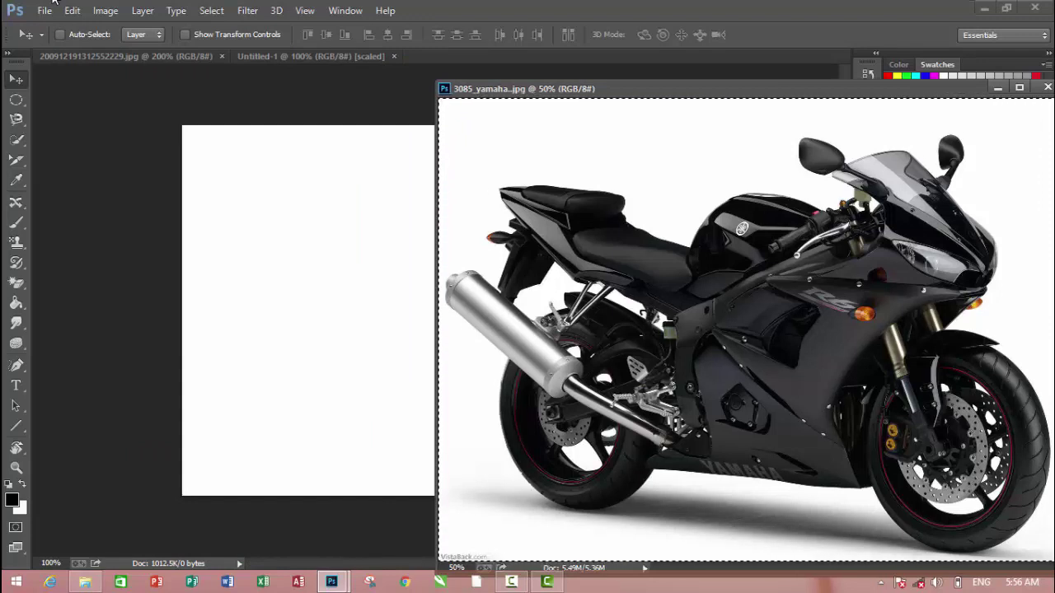
{"action": "key", "text": "shift+Left"}
{"action": "key", "text": "shift+Left"}
{"action": "key", "text": "shift+Left"}
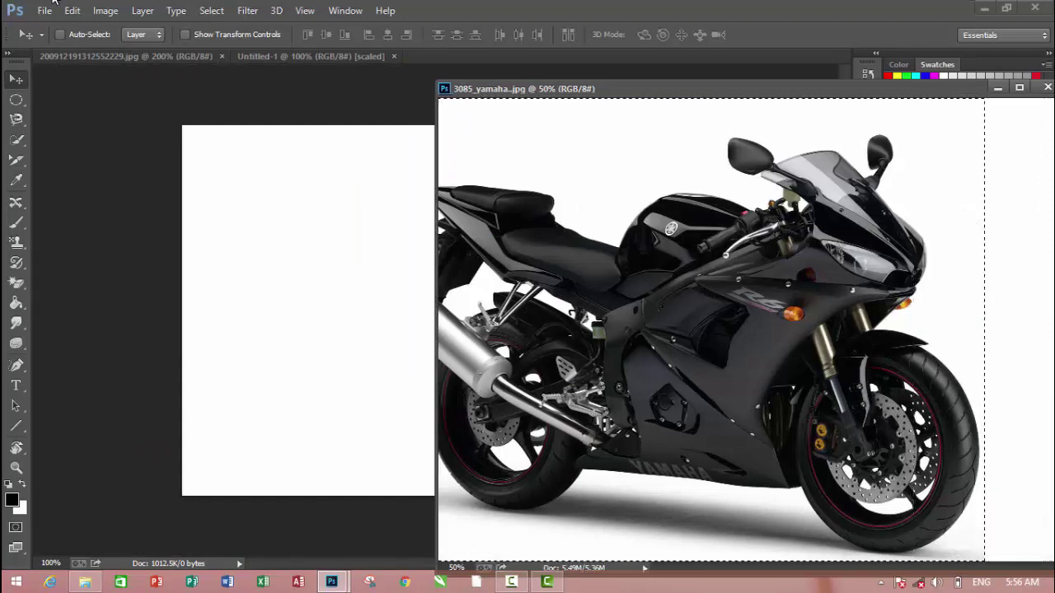
{"action": "key", "text": "ctrl+c"}
{"action": "key", "text": "ctrl+Tab"}
{"action": "key", "text": "ctrl+v"}
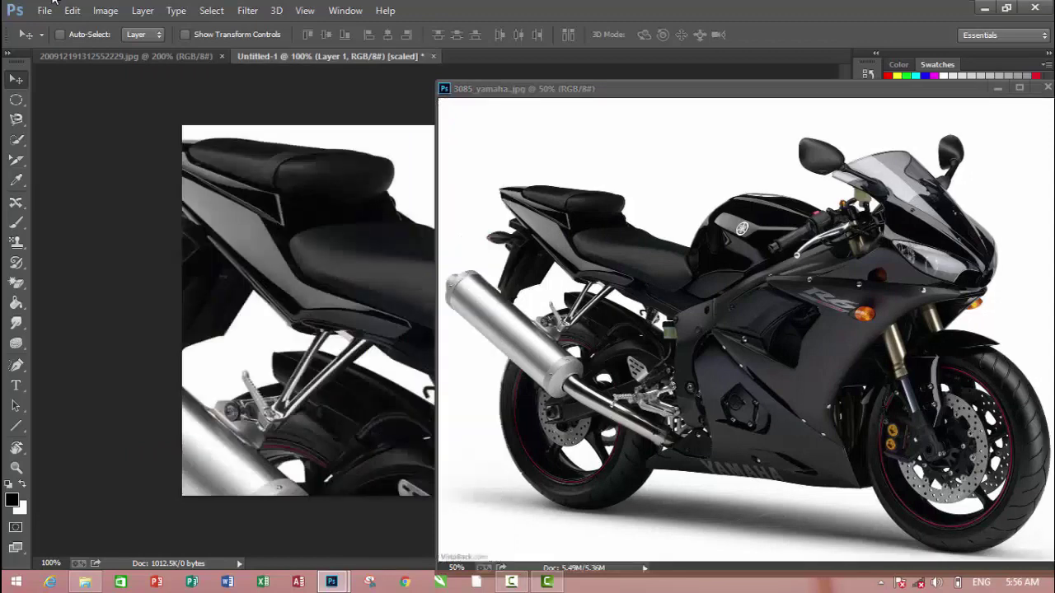
{"action": "key", "text": "ctrl+Tab"}
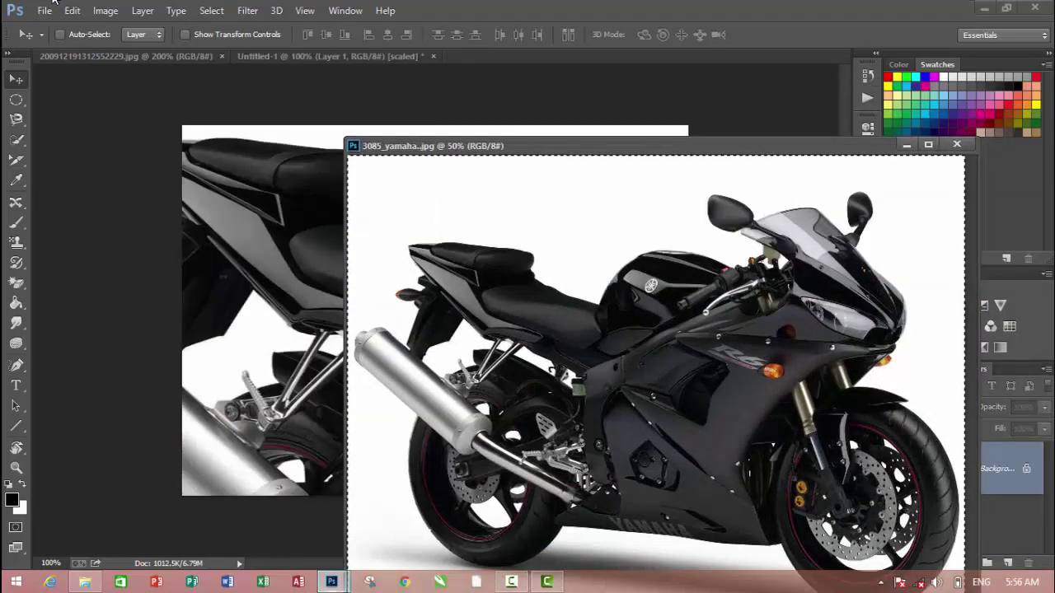
Close the motorcycle document, nudge Layer 1 left, and discard a trial empty text layer
{"action": "key", "text": "ctrl+w"}
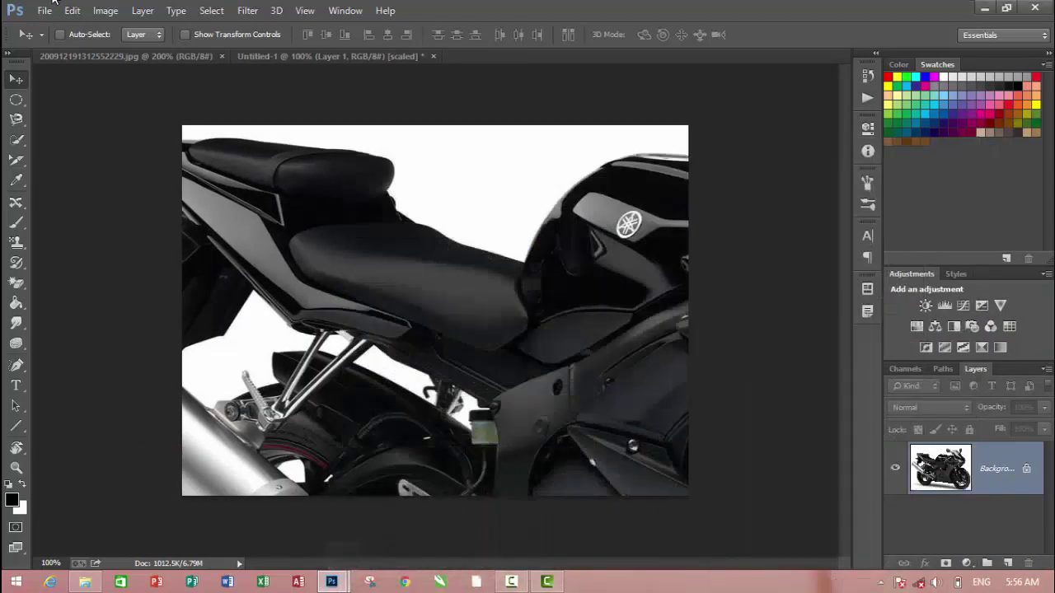
{"action": "left_click_drag", "start_coordinate": [521, 245], "coordinate": [445, 239]}
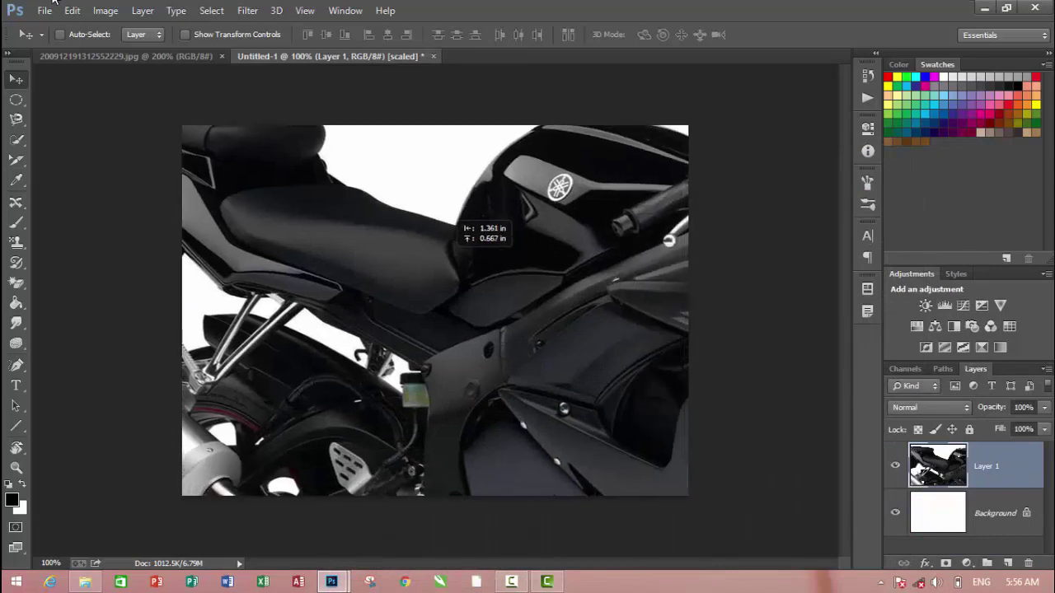
{"action": "key", "text": "t"}
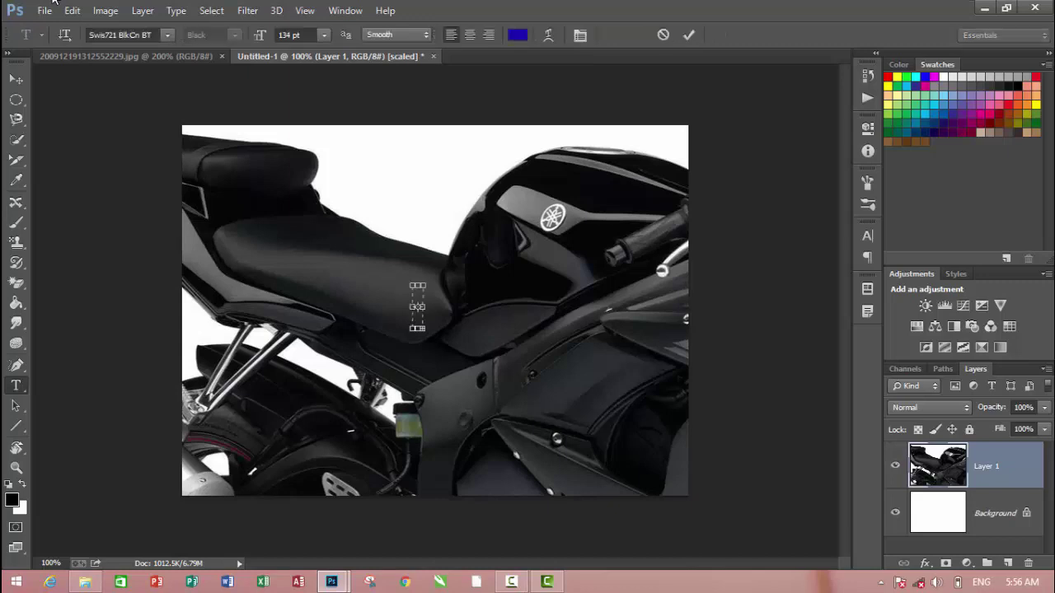
{"action": "left_click", "coordinate": [417, 309]}
{"action": "key", "text": "ctrl+t"}
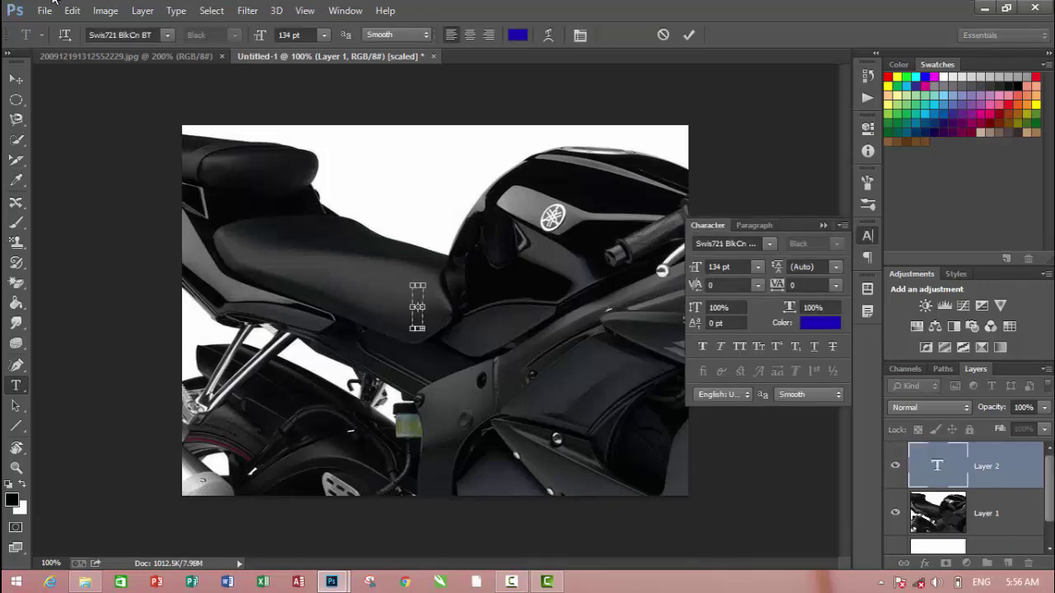
{"action": "left_click", "coordinate": [823, 224]}
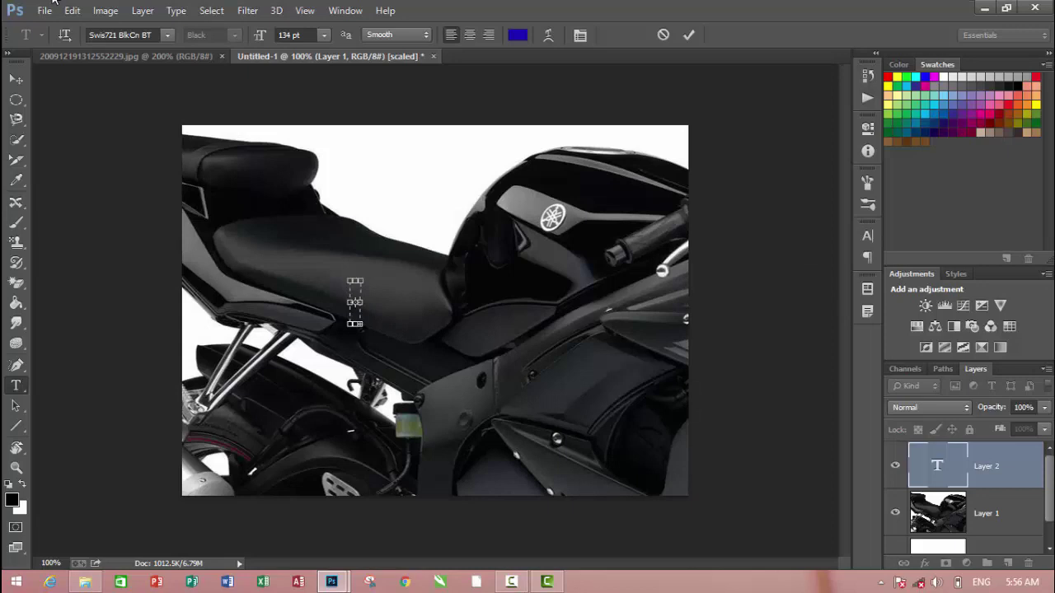
{"action": "left_click", "coordinate": [663, 35]}
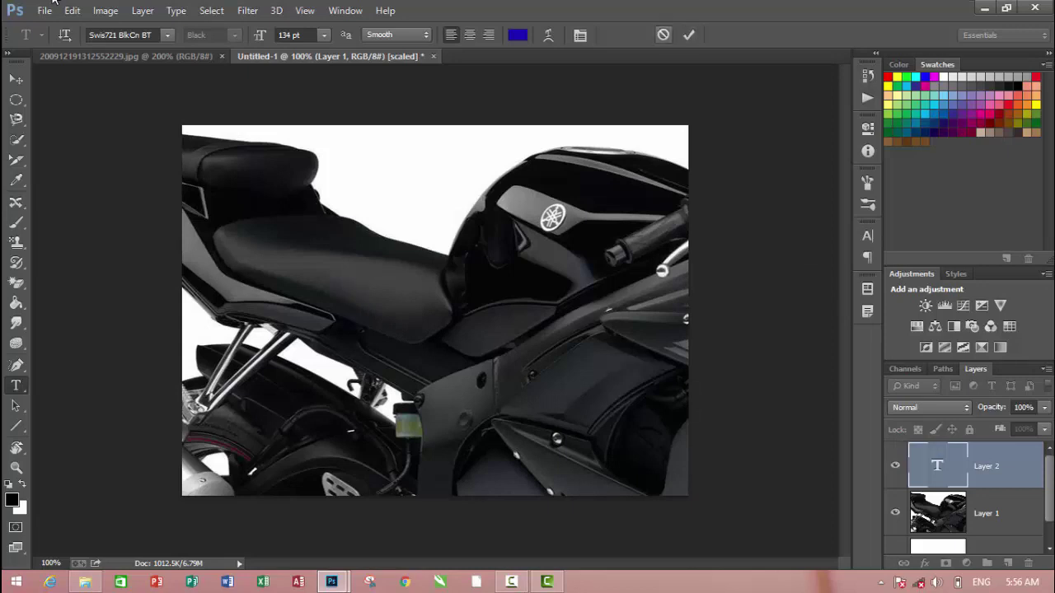
{"action": "key", "text": "Escape"}
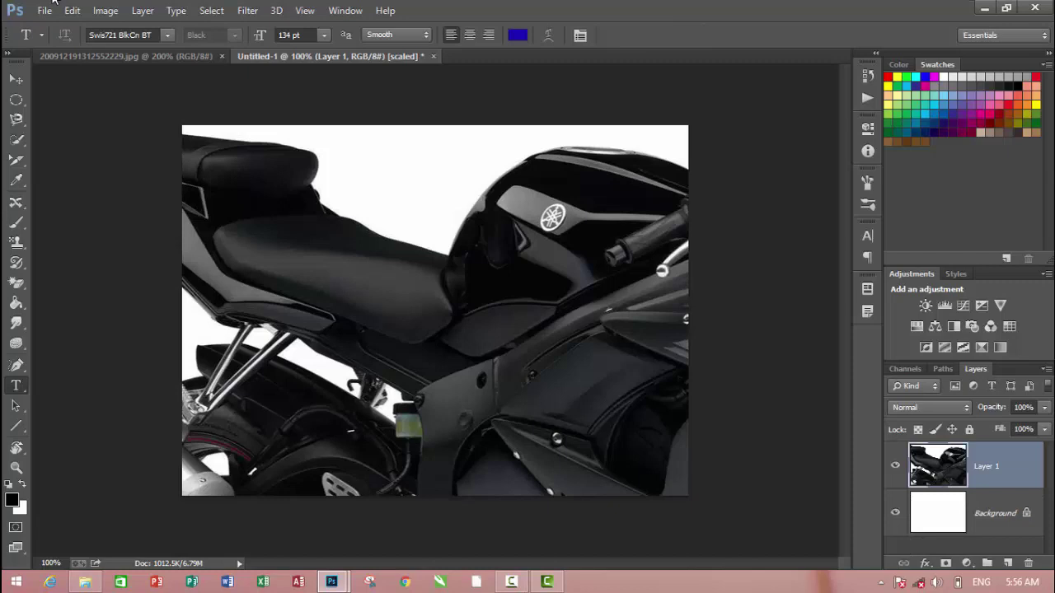
{"action": "key", "text": "v"}
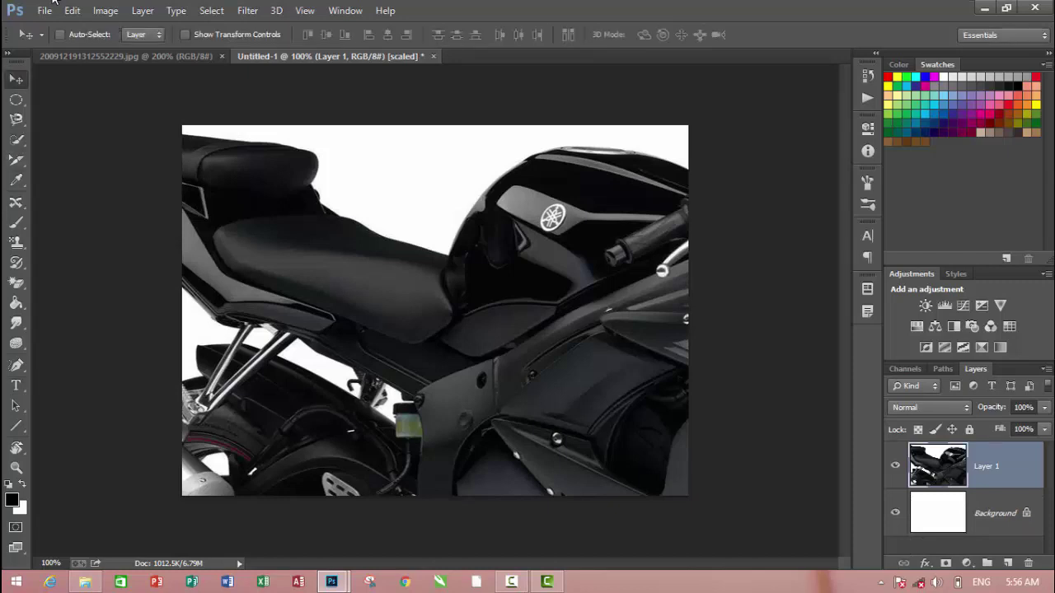
Free-transform Layer 1, repositioning it and squashing its height down to 17.75%
{"action": "key", "text": "ctrl+t"}
{"action": "left_click_drag", "start_coordinate": [387, 259], "coordinate": [360, 235]}
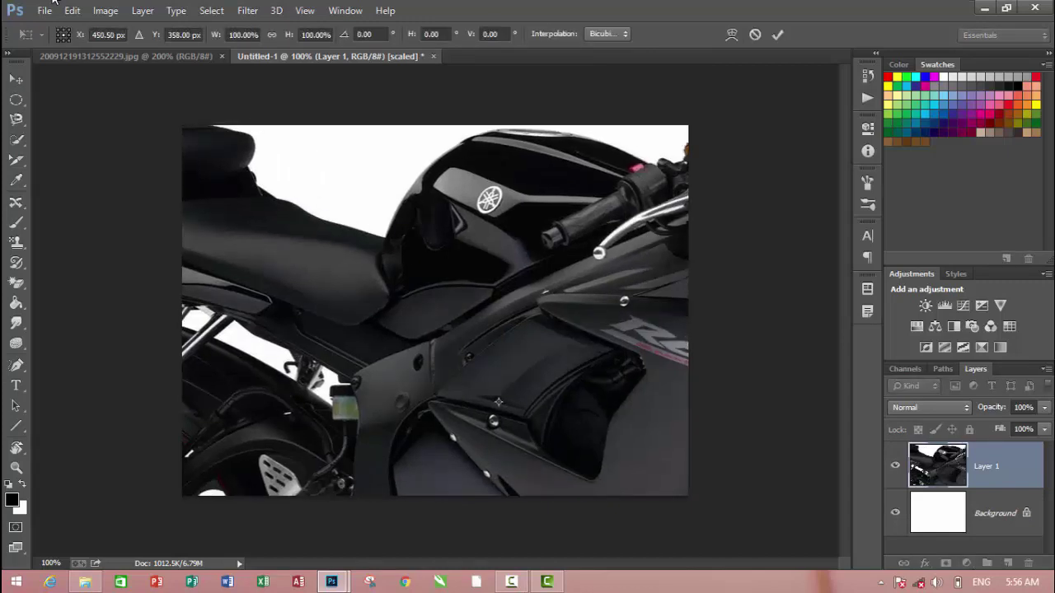
{"action": "mouse_move", "coordinate": [585, 239]}
{"action": "left_mouse_down"}
{"action": "mouse_move", "coordinate": [327, 267]}
{"action": "mouse_move", "coordinate": [342, 427]}
{"action": "mouse_move", "coordinate": [352, 416]}
{"action": "left_mouse_up"}
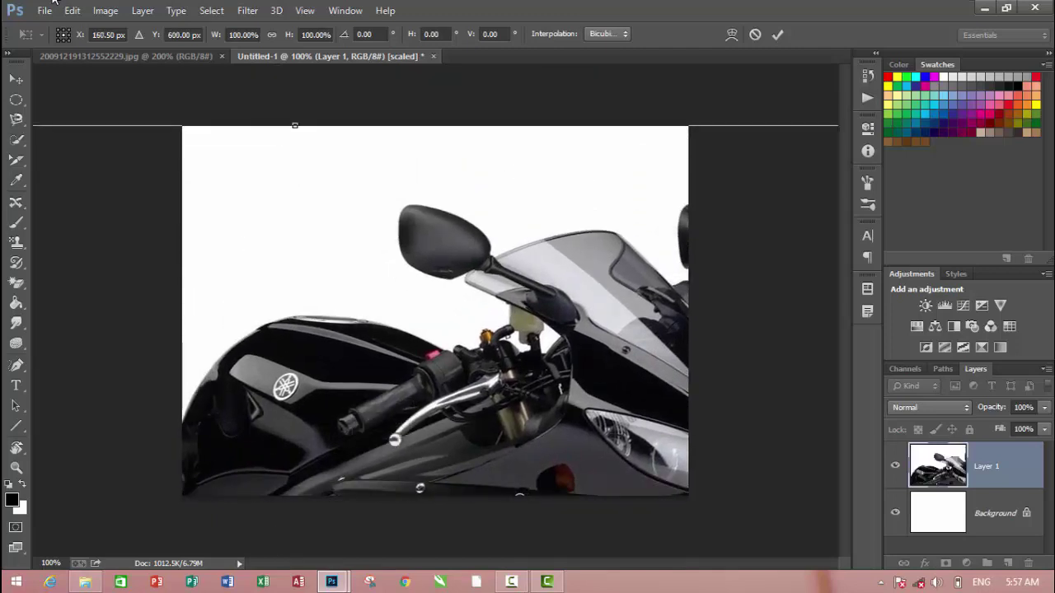
{"action": "left_click_drag", "start_coordinate": [294, 125], "coordinate": [294, 352]}
{"action": "left_click_drag", "start_coordinate": [433, 321], "coordinate": [420, 206]}
{"action": "left_click_drag", "start_coordinate": [291, 544], "coordinate": [291, 507]}
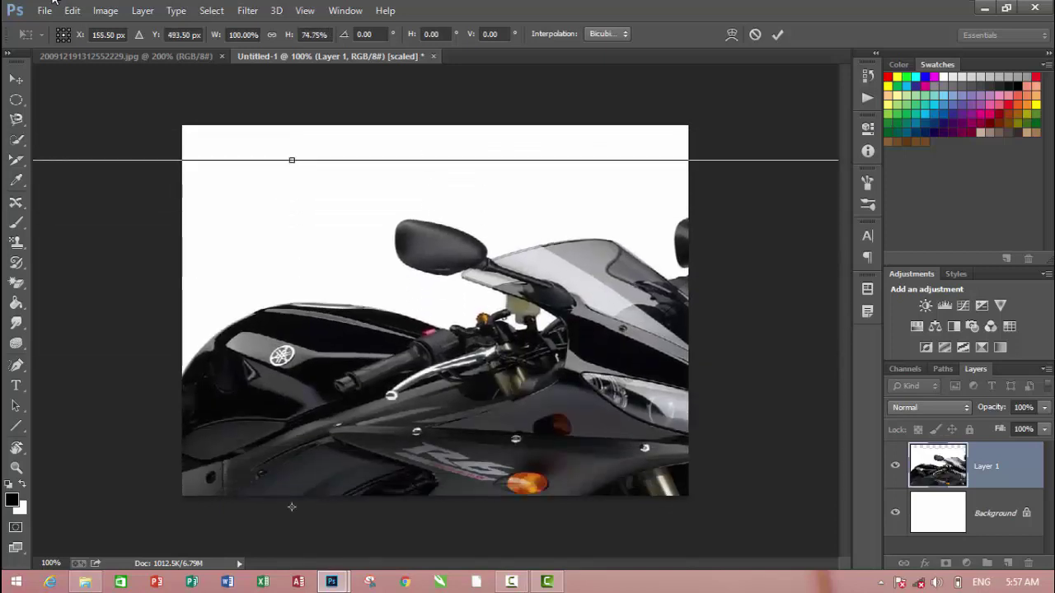
{"action": "left_click_drag", "start_coordinate": [291, 160], "coordinate": [291, 381]}
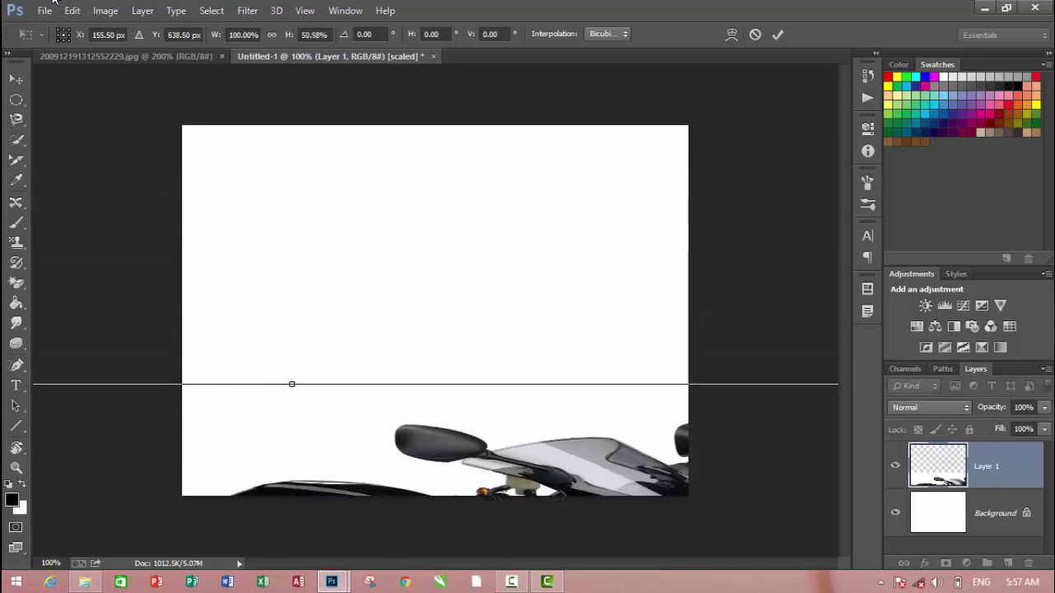
{"action": "left_click_drag", "start_coordinate": [298, 585], "coordinate": [297, 341]}
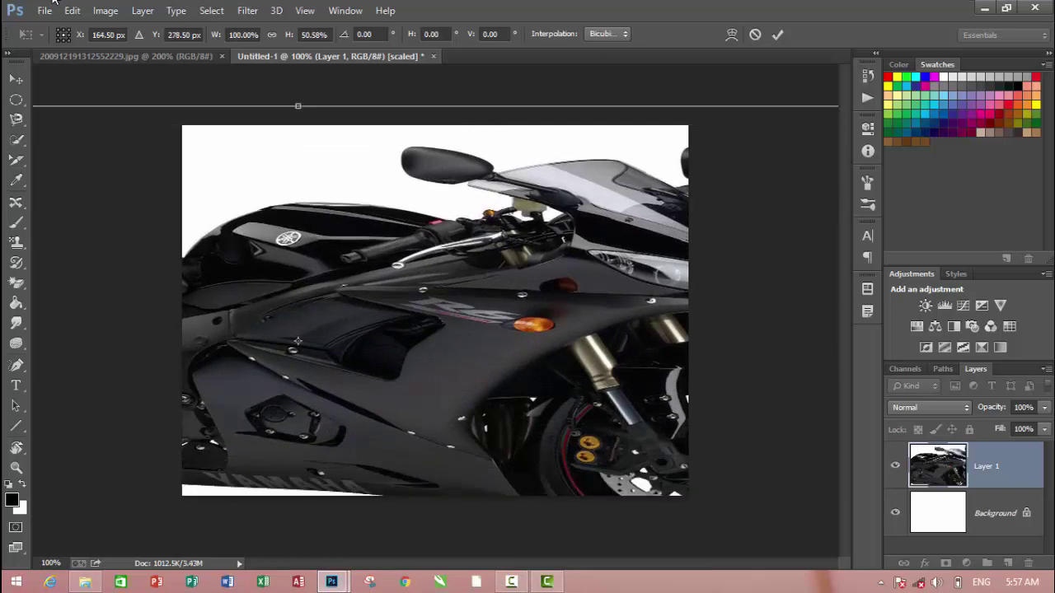
{"action": "mouse_move", "coordinate": [297, 106]}
{"action": "left_mouse_down"}
{"action": "mouse_move", "coordinate": [298, 408]}
{"action": "mouse_move", "coordinate": [365, 290]}
{"action": "mouse_move", "coordinate": [407, 255]}
{"action": "mouse_move", "coordinate": [499, 229]}
{"action": "mouse_move", "coordinate": [532, 198]}
{"action": "left_mouse_up"}
Scale the motorcycle down to 5.80% width and 5.17% height, left of centre
{"action": "mouse_move", "coordinate": [374, 255]}
{"action": "left_mouse_down"}
{"action": "mouse_move", "coordinate": [672, 278]}
{"action": "mouse_move", "coordinate": [597, 277]}
{"action": "left_mouse_up"}
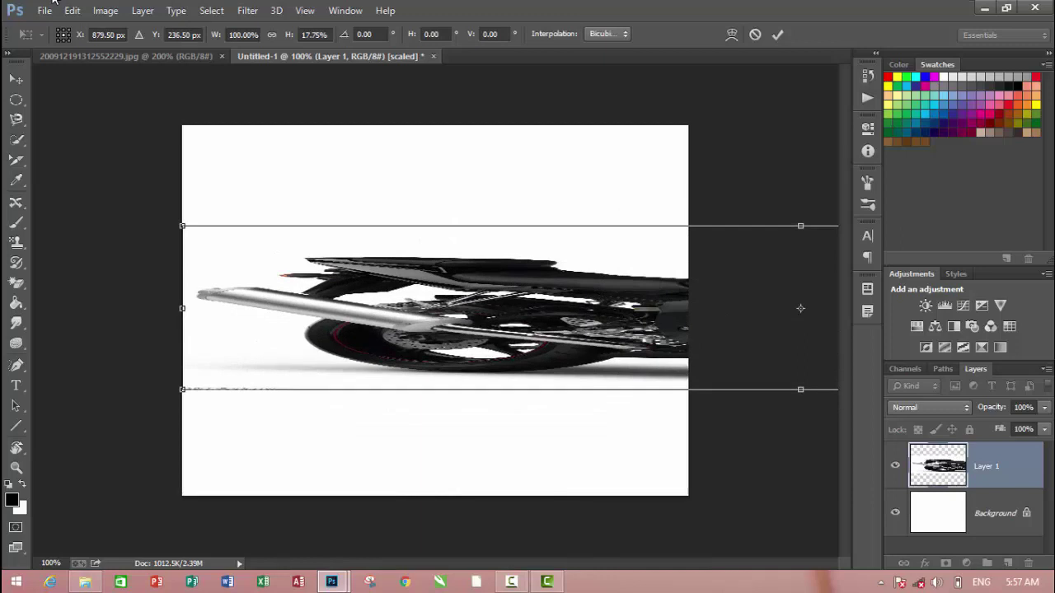
{"action": "left_click_drag", "start_coordinate": [182, 308], "coordinate": [508, 308]}
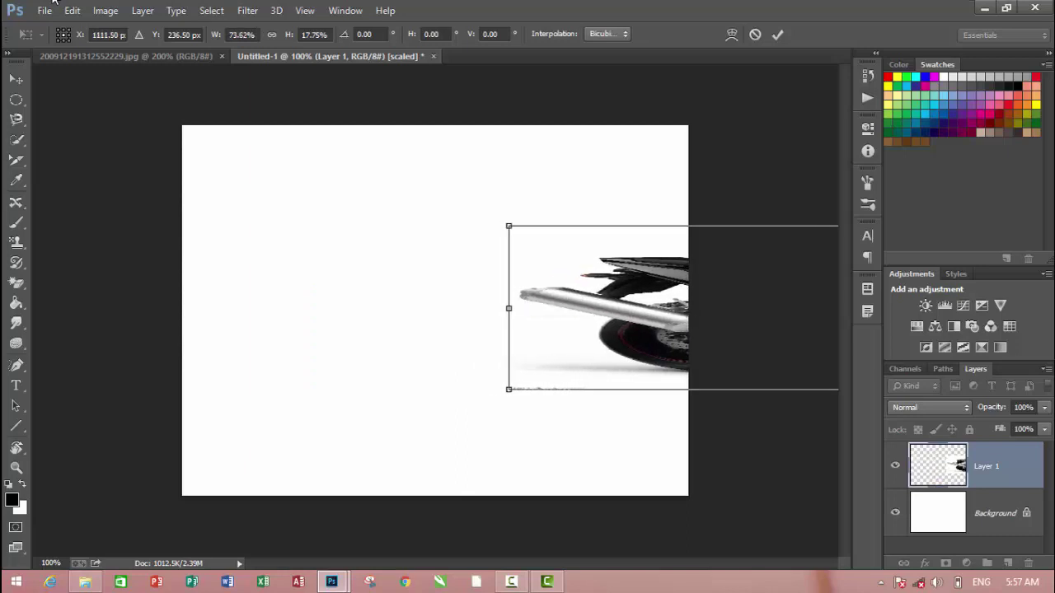
{"action": "mouse_move", "coordinate": [580, 239]}
{"action": "left_mouse_down"}
{"action": "mouse_move", "coordinate": [253, 239]}
{"action": "mouse_move", "coordinate": [276, 239]}
{"action": "left_mouse_up"}
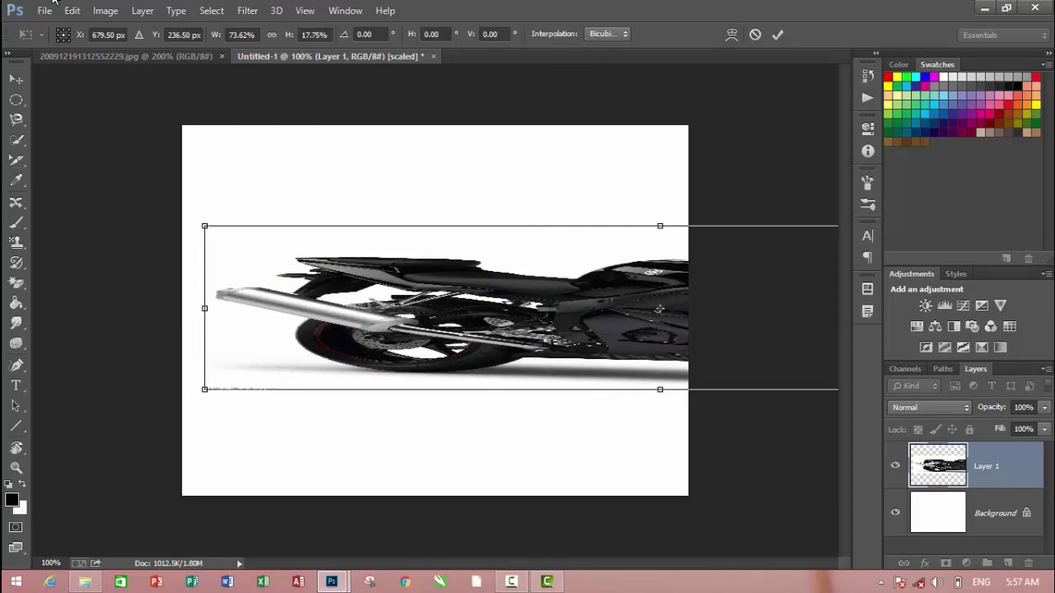
{"action": "left_click_drag", "start_coordinate": [204, 309], "coordinate": [477, 308]}
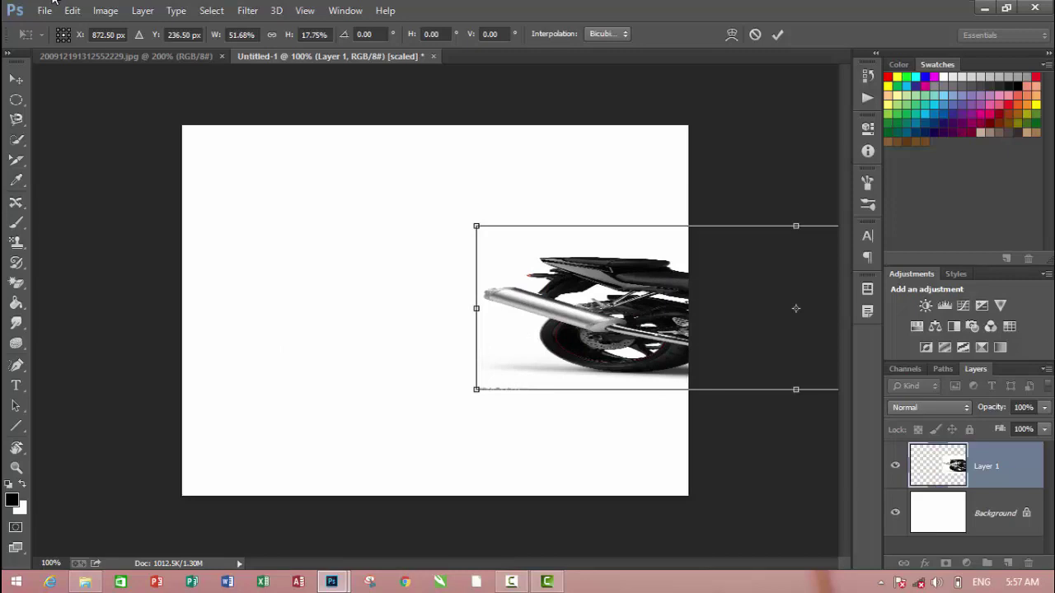
{"action": "mouse_move", "coordinate": [476, 308]}
{"action": "left_mouse_down"}
{"action": "mouse_move", "coordinate": [616, 308]}
{"action": "mouse_move", "coordinate": [313, 284]}
{"action": "left_mouse_up"}
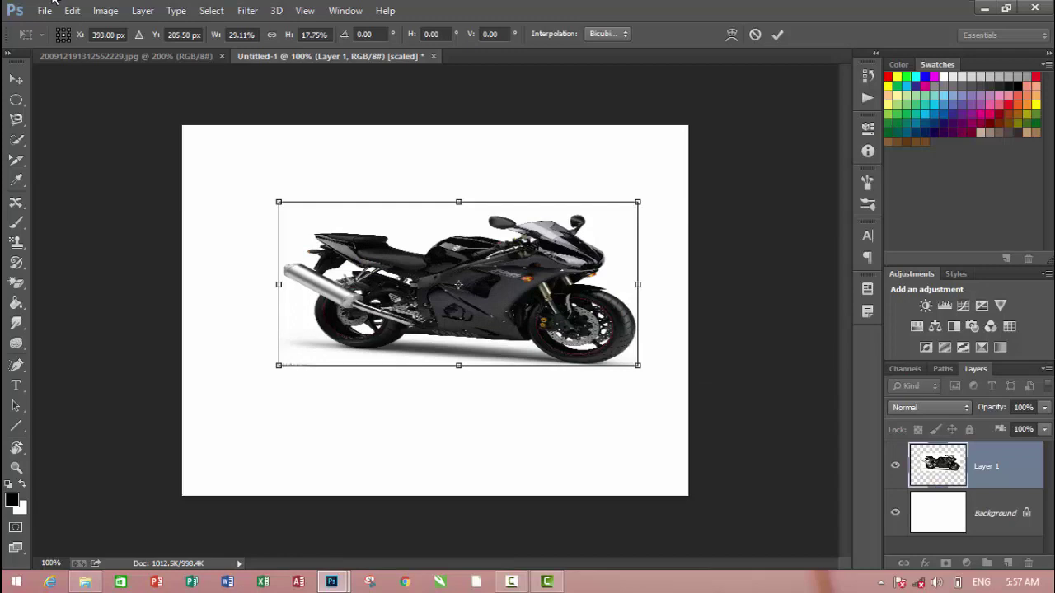
{"action": "mouse_move", "coordinate": [637, 202]}
{"action": "left_mouse_down"}
{"action": "mouse_move", "coordinate": [395, 304]}
{"action": "mouse_move", "coordinate": [318, 365]}
{"action": "mouse_move", "coordinate": [350, 318]}
{"action": "left_mouse_up"}
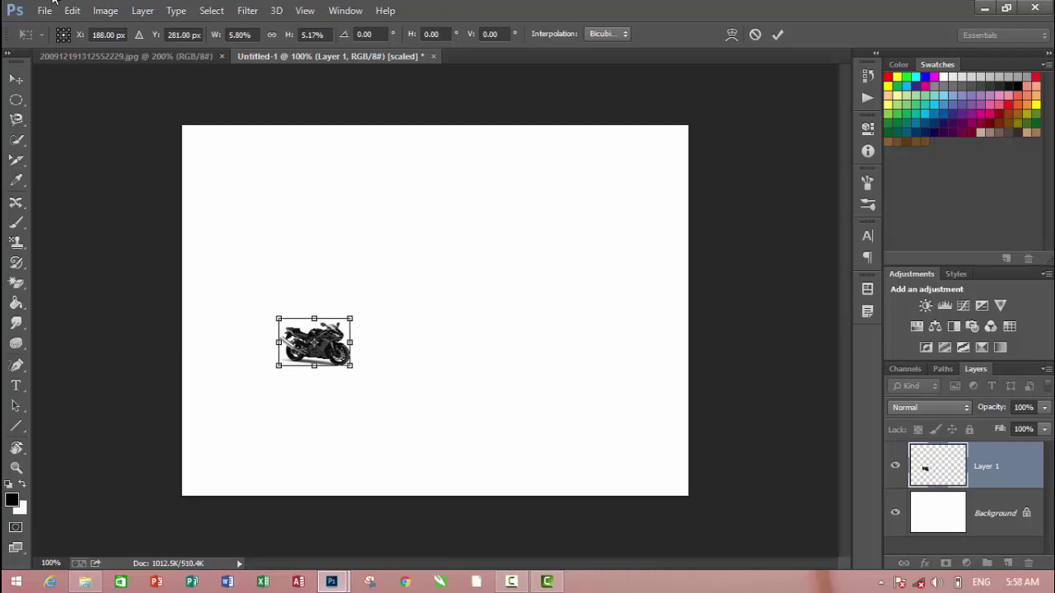
Commit the small motorcycle, nudge it right, then cancel a trial enlargement
{"action": "key", "text": "Return"}
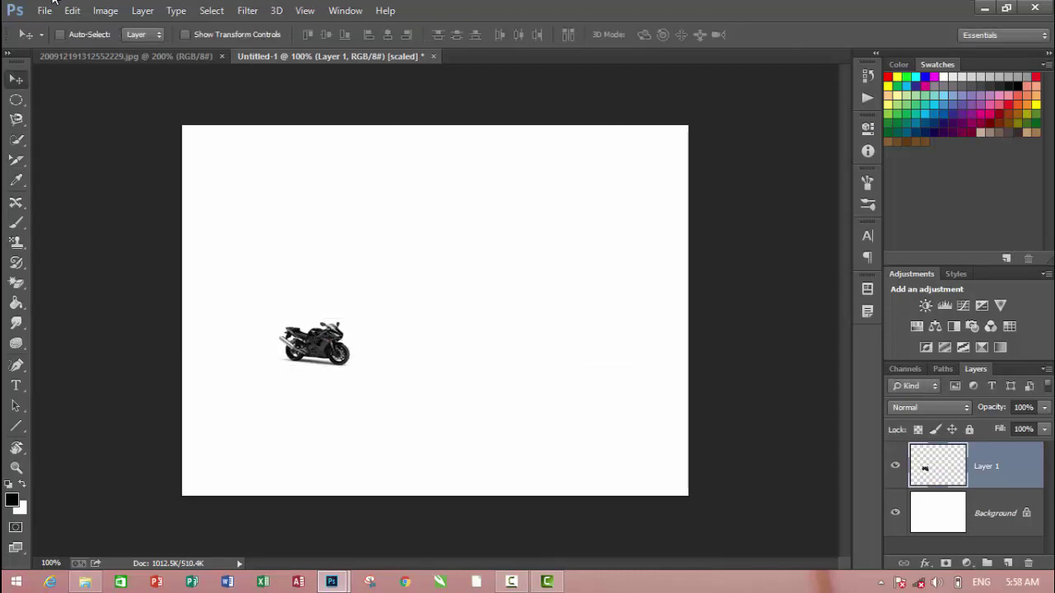
{"action": "left_click_drag", "start_coordinate": [326, 292], "coordinate": [363, 284]}
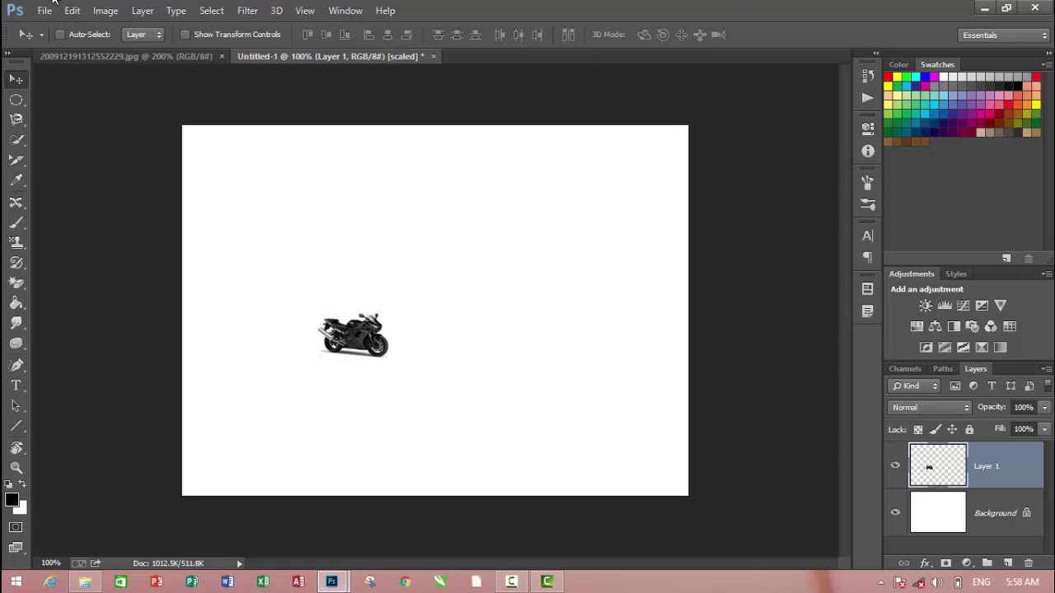
{"action": "key", "text": "ctrl+t"}
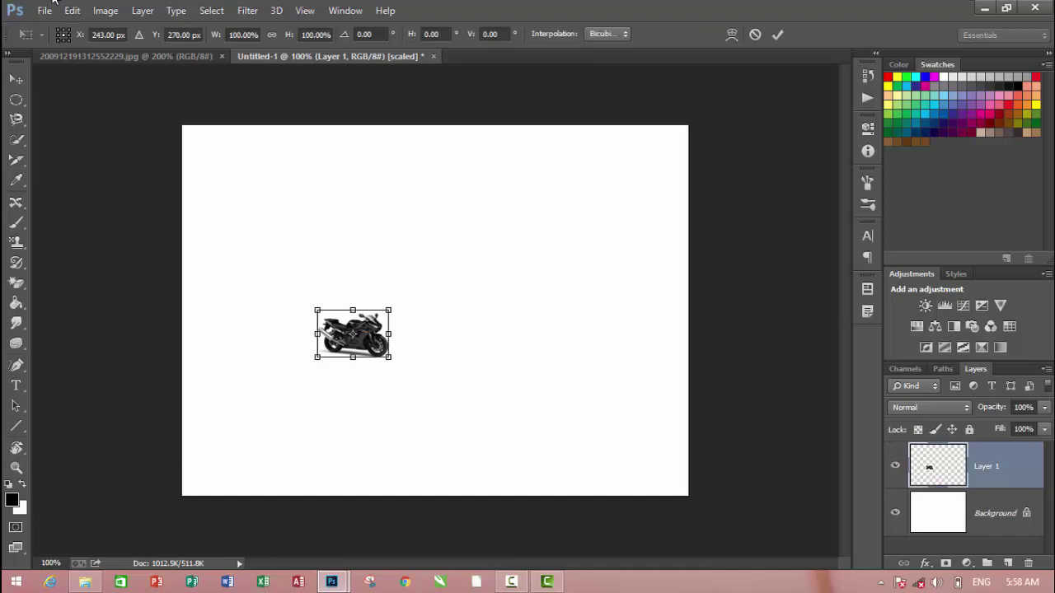
{"action": "left_click_drag", "start_coordinate": [388, 311], "coordinate": [671, 152]}
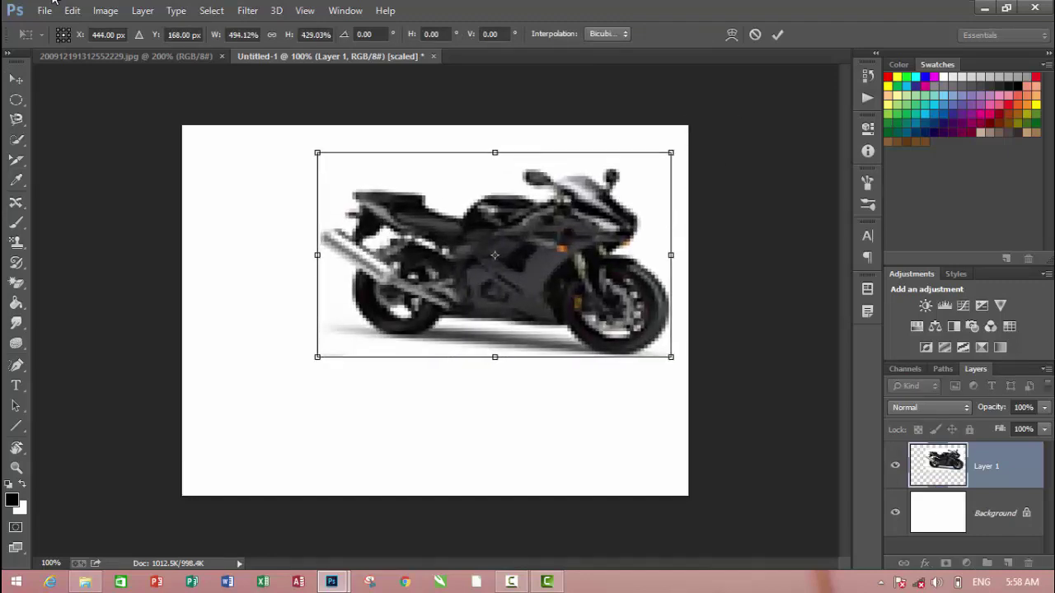
{"action": "left_click_drag", "start_coordinate": [318, 357], "coordinate": [182, 427]}
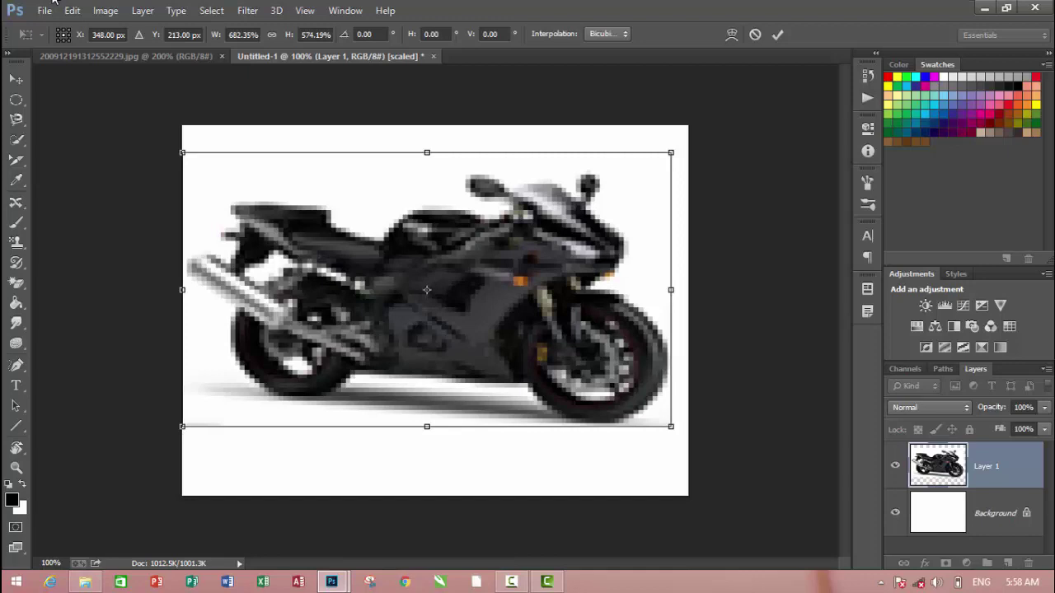
{"action": "key", "text": "Escape"}
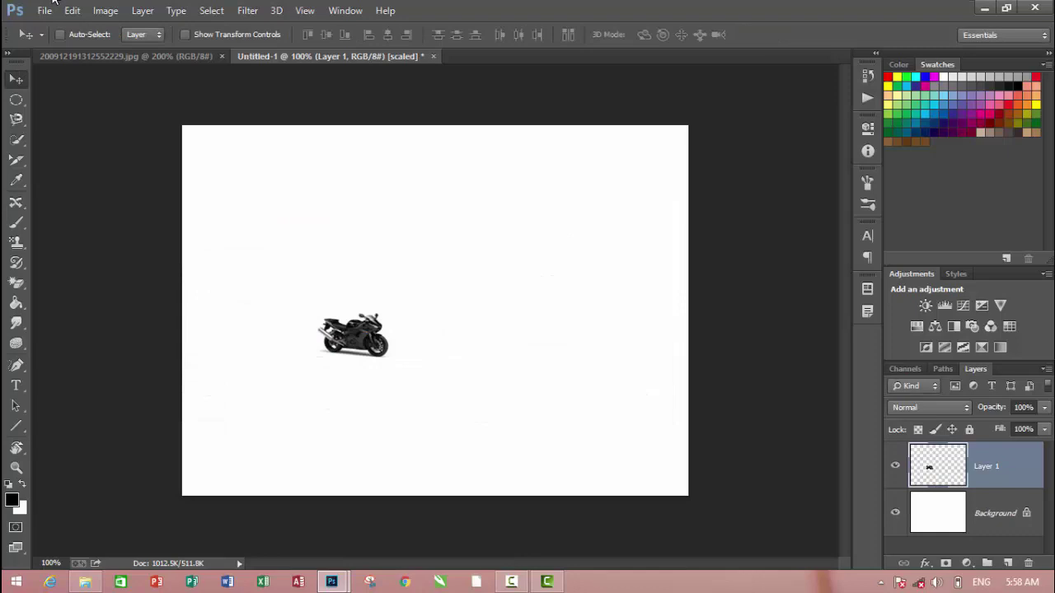
Move the small motorcycle to the canvas centre and commit its transform
{"action": "left_click_drag", "start_coordinate": [353, 334], "coordinate": [449, 310]}
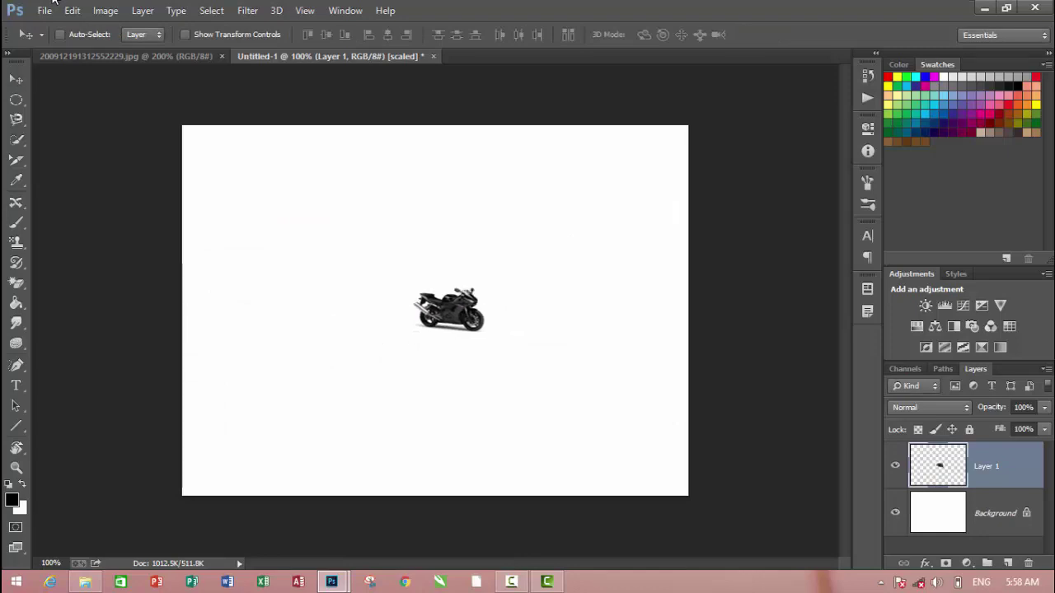
{"action": "key", "text": "ctrl+t"}
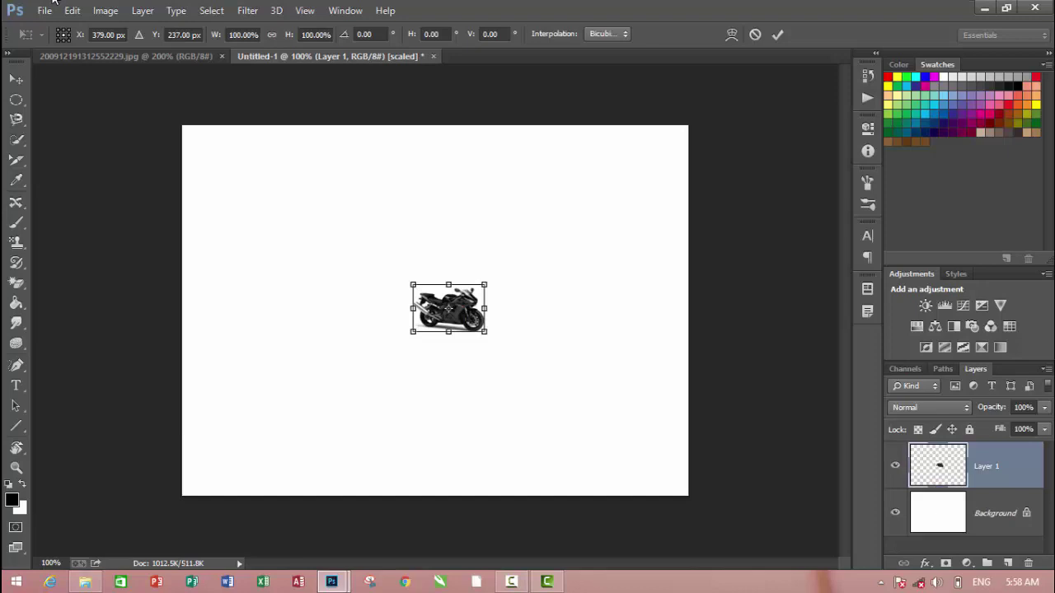
{"action": "left_click", "coordinate": [53, 5]}
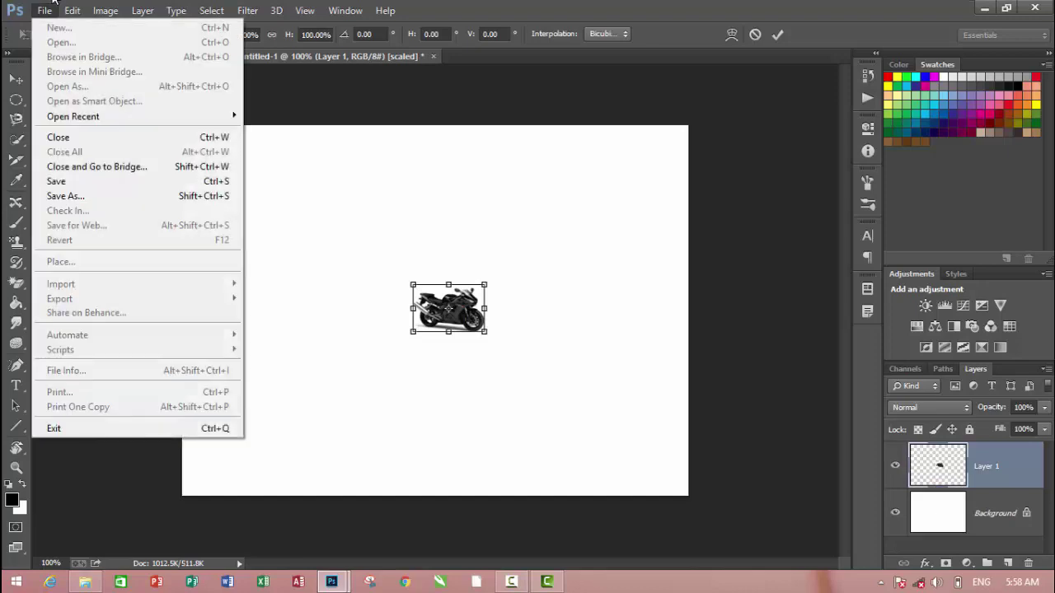
{"action": "left_click", "coordinate": [52, 4]}
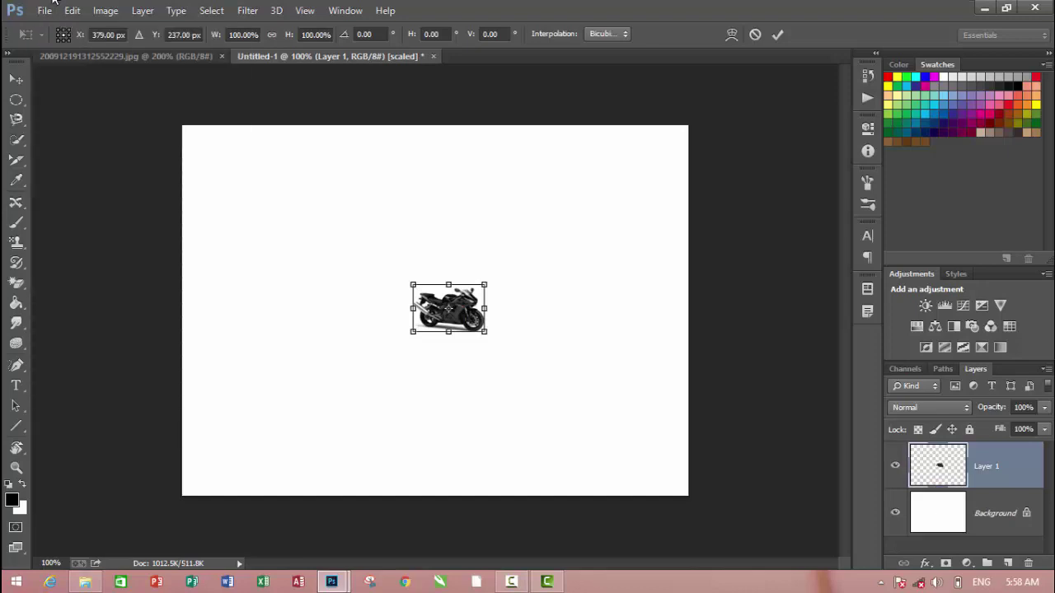
{"action": "key", "text": "Return"}
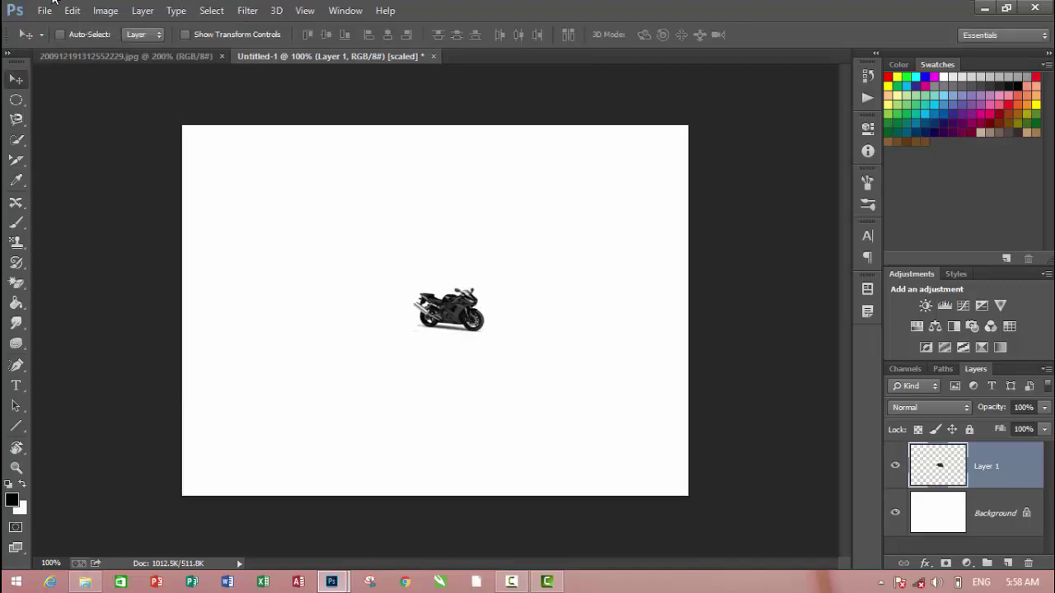
Bring up the Open as Smart Object dialog from the File menu
{"action": "left_click", "coordinate": [53, 4]}
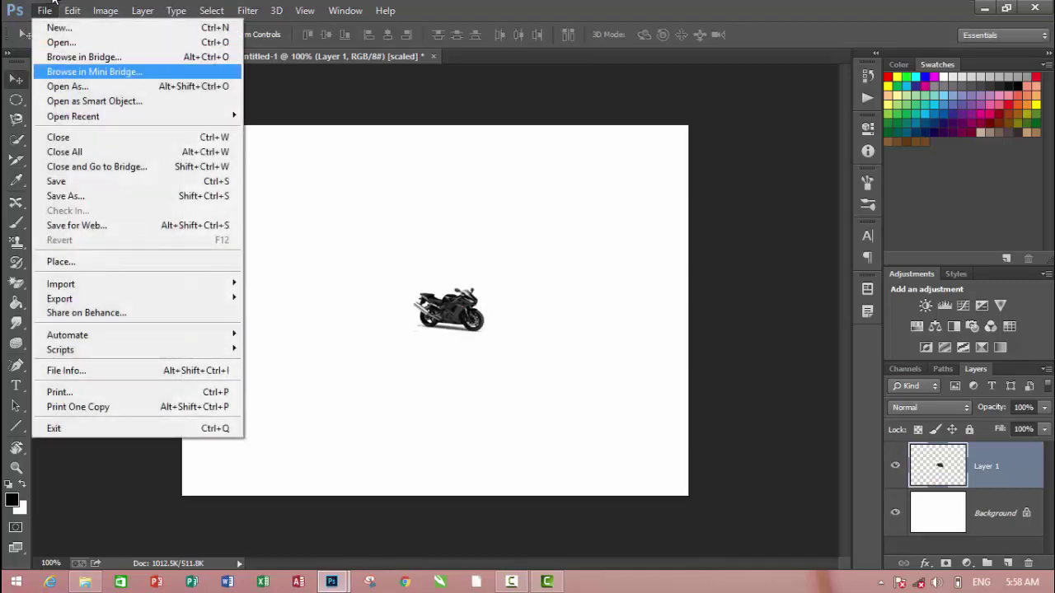
{"action": "key", "text": "Down"}
{"action": "key", "text": "Down"}
{"action": "key", "text": "Return"}
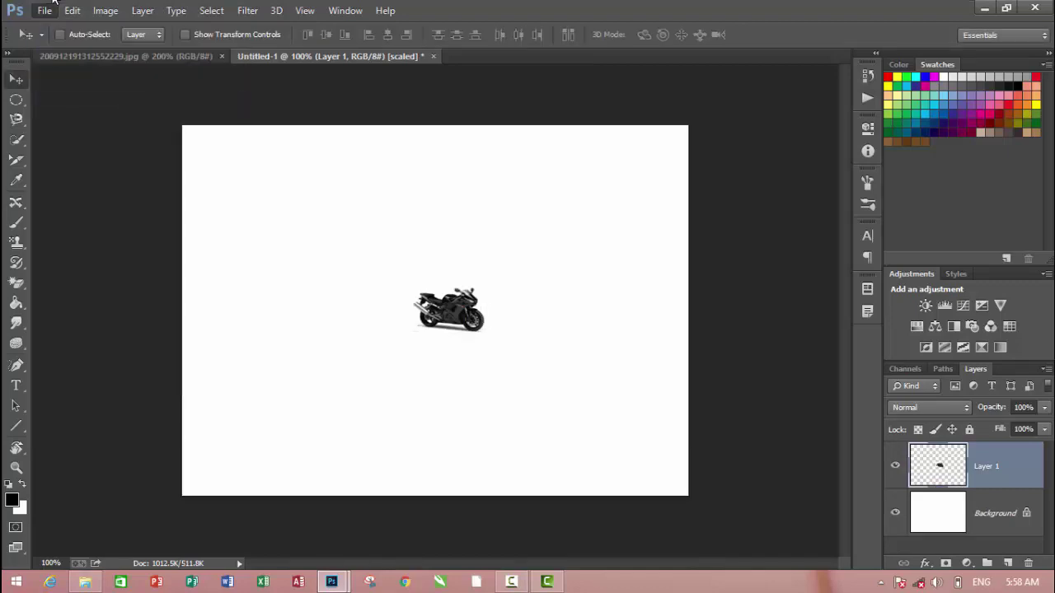
{"action": "key", "text": "Down"}
{"action": "key", "text": "Down"}
{"action": "key", "text": "Down"}
{"action": "key", "text": "Down"}
{"action": "key", "text": "Down"}
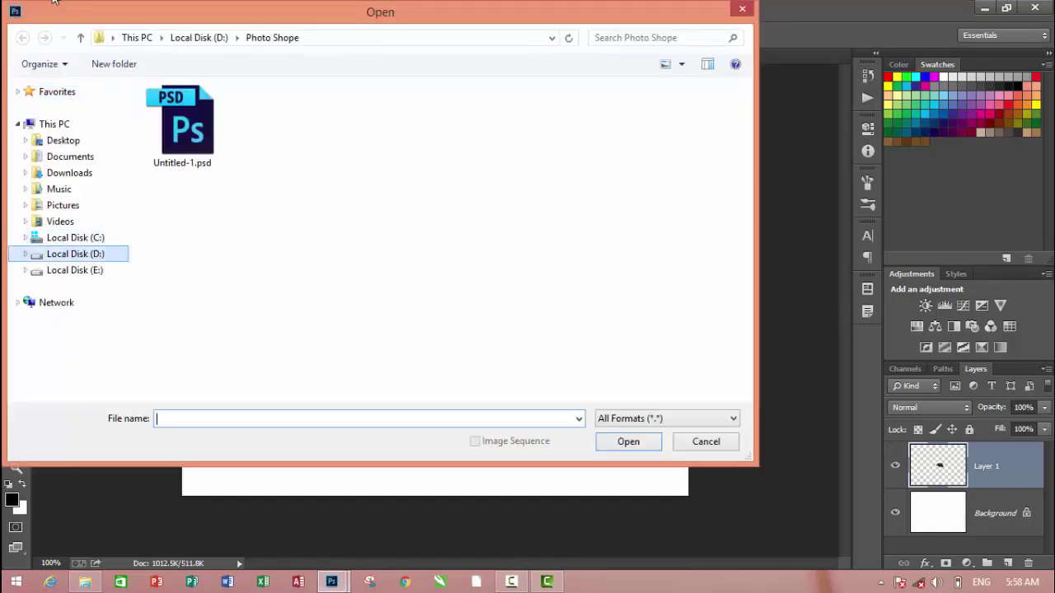
{"action": "key", "text": "Down"}
Open the heart-cloud wallpaper (42).jpg from E:\منظري as a smart-object document
{"action": "key", "text": "Tab"}
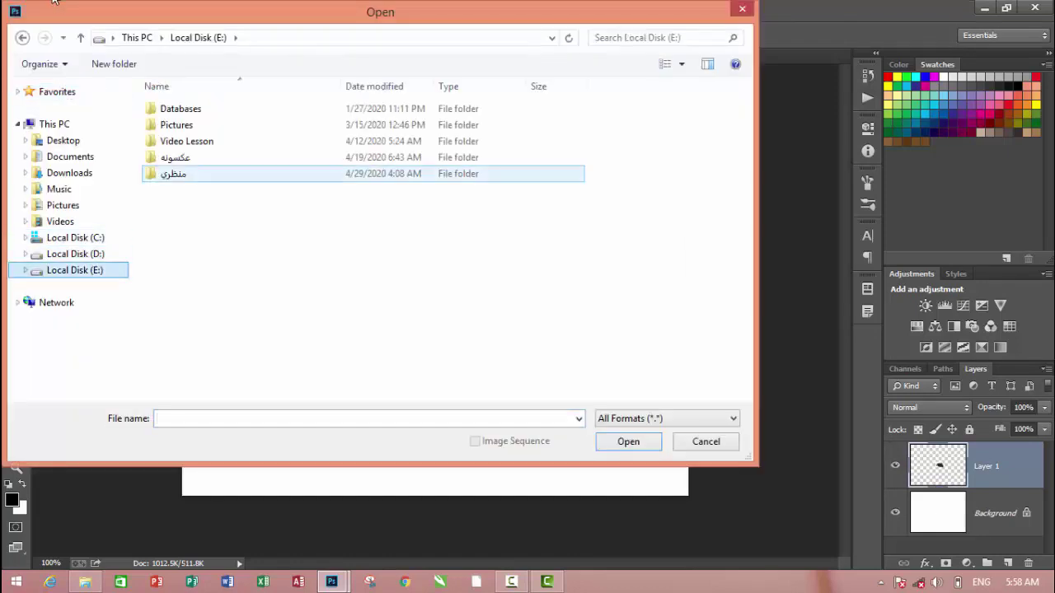
{"action": "key", "text": "Up"}
{"action": "key", "text": "Up"}
{"action": "key", "text": "Down"}
{"action": "key", "text": "Down"}
{"action": "key", "text": "Return"}
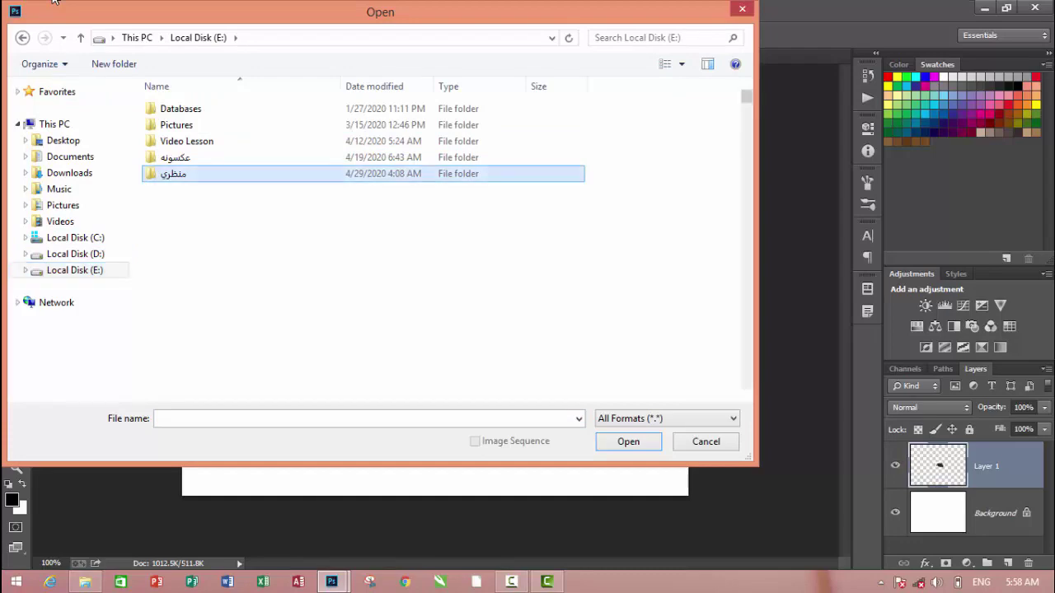
{"action": "key", "text": "Down"}
{"action": "key", "text": "Down"}
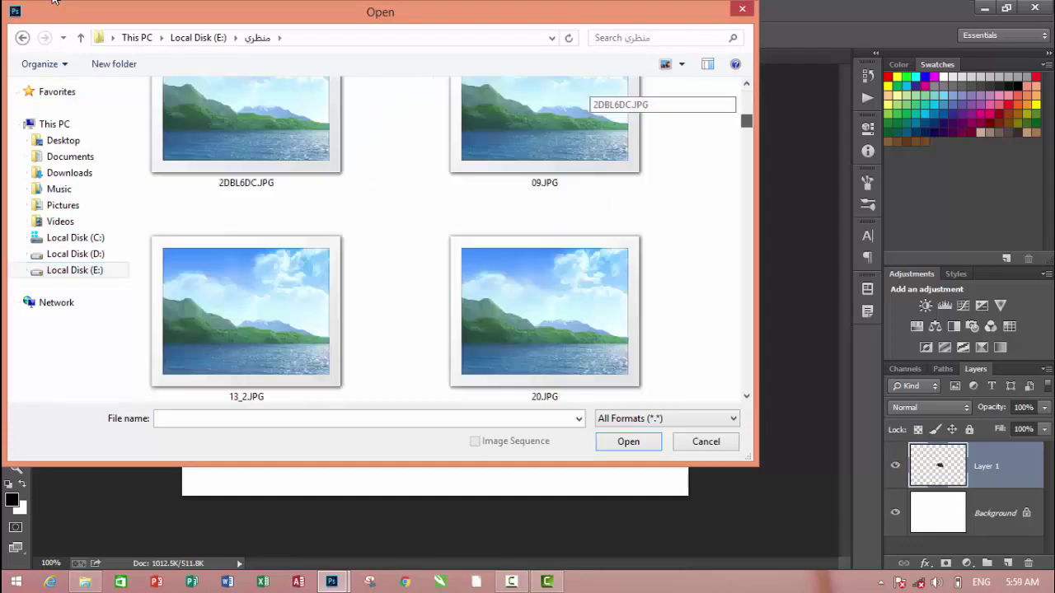
{"action": "key", "text": "Down"}
{"action": "key", "text": "Down"}
{"action": "key", "text": "Down"}
{"action": "key", "text": "Down"}
{"action": "key", "text": "Down"}
{"action": "key", "text": "Down"}
{"action": "key", "text": "Down"}
{"action": "key", "text": "Down"}
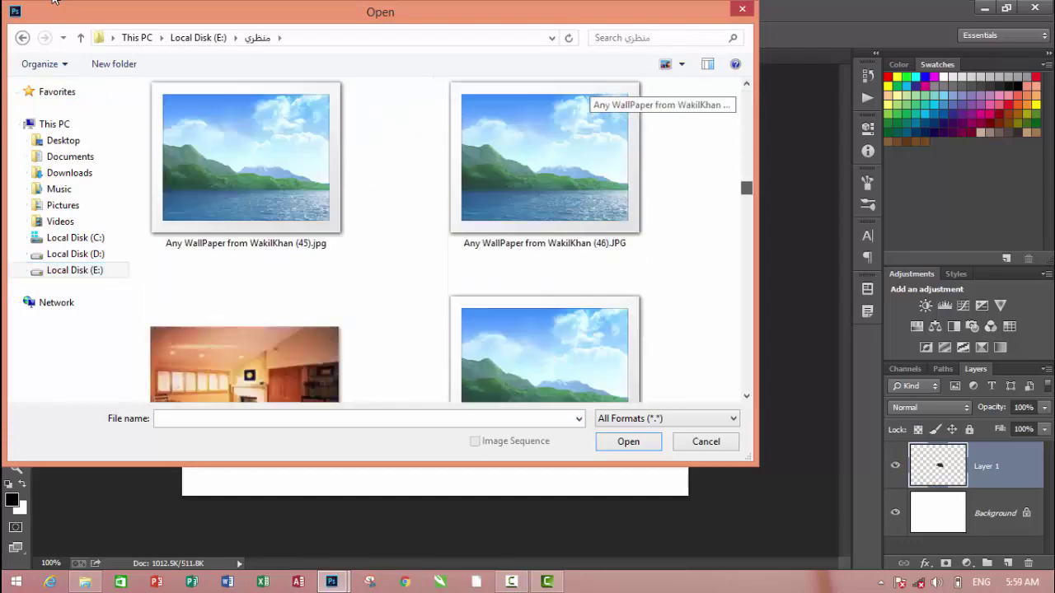
{"action": "key", "text": "Down"}
{"action": "key", "text": "Down"}
{"action": "key", "text": "Down"}
{"action": "key", "text": "Down"}
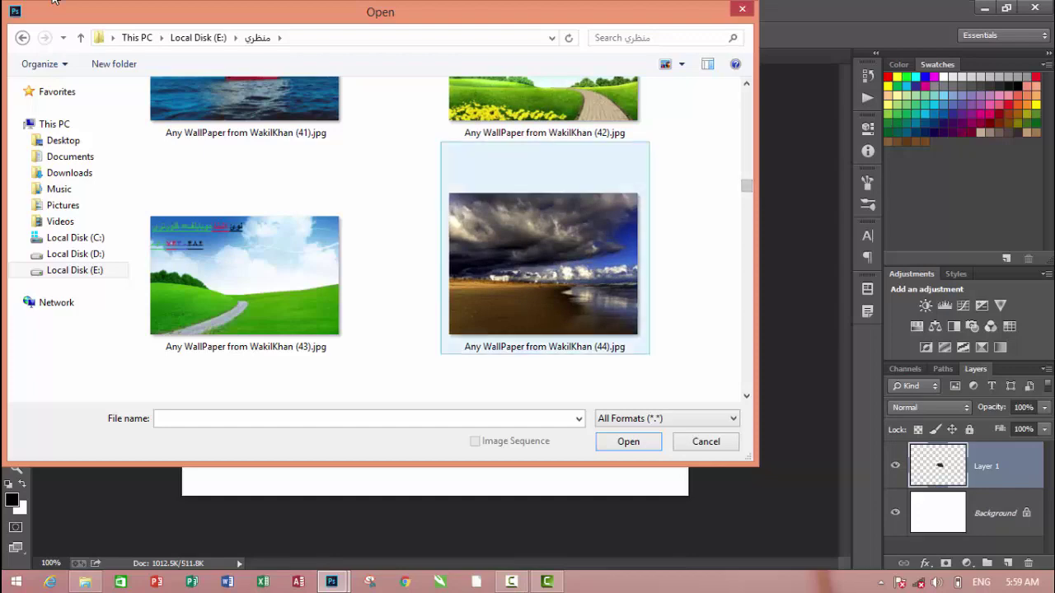
{"action": "key", "text": "Up"}
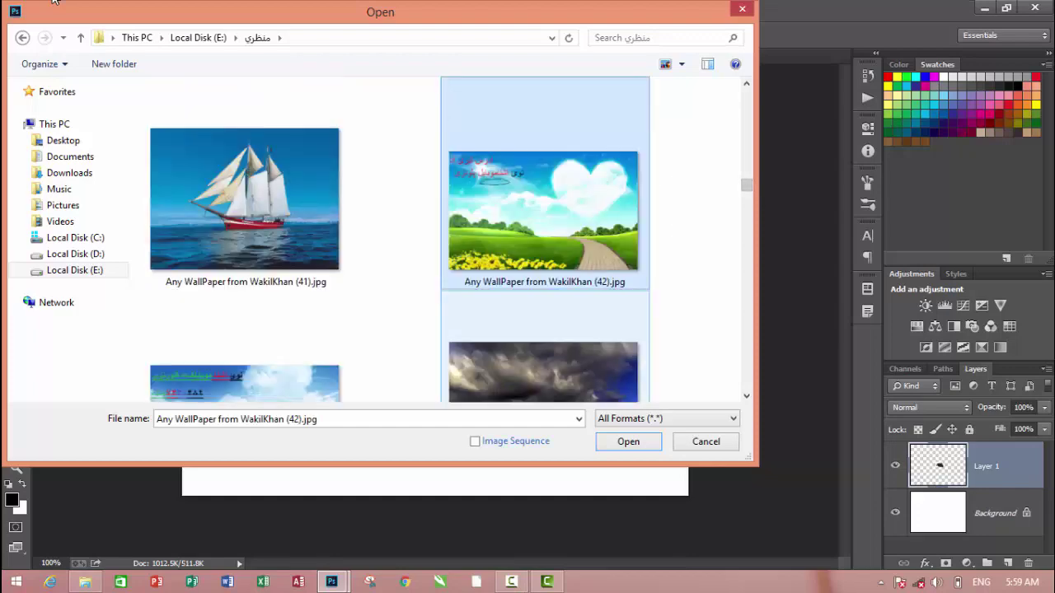
{"action": "key", "text": "Return"}
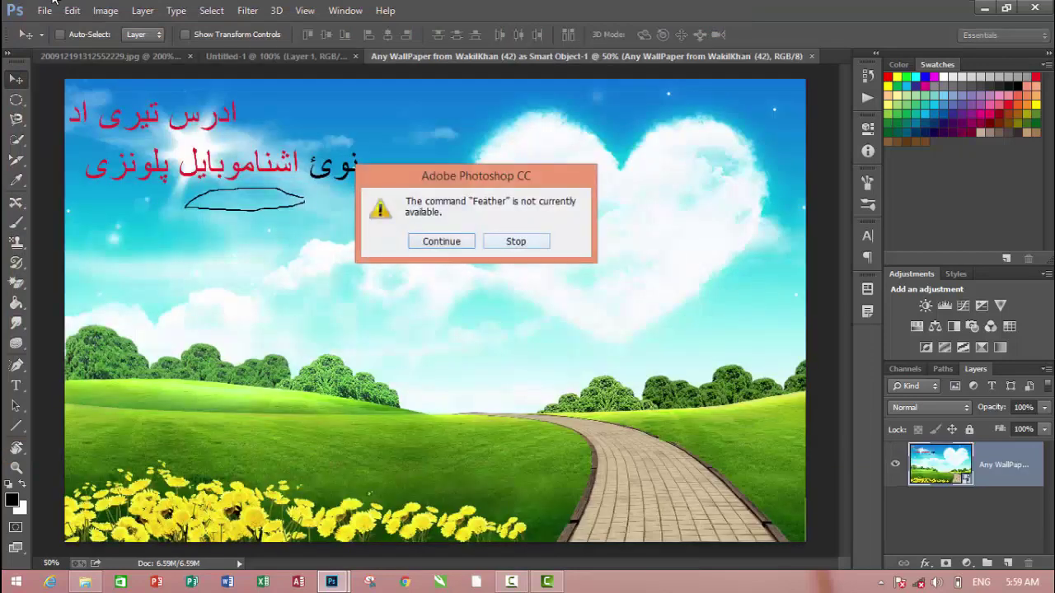
Dismiss the Feather alert, then shrink the wallpaper into a small square near the canvas middle
{"action": "key", "text": "Return"}
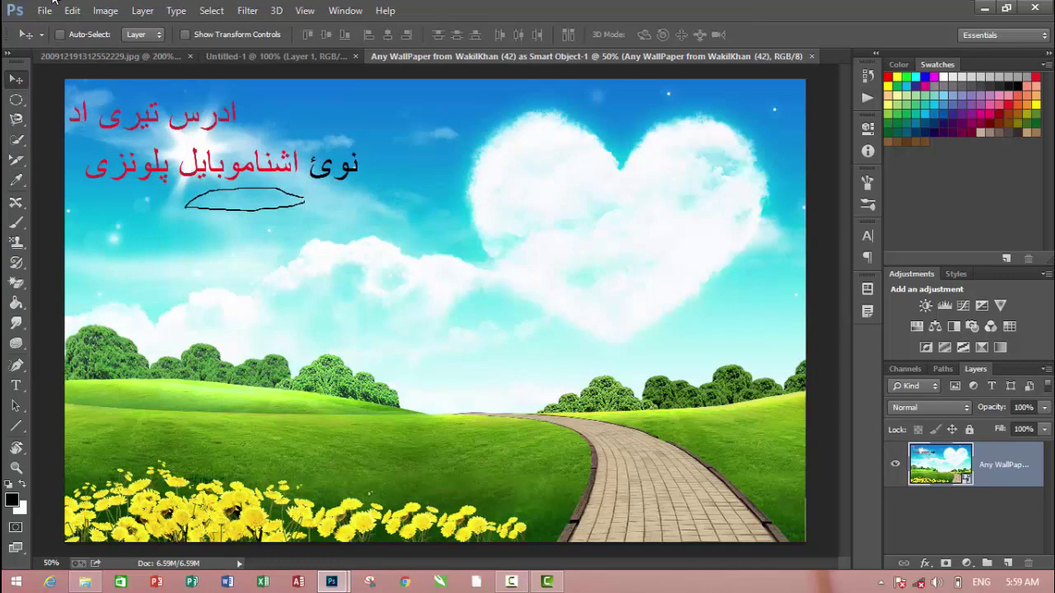
{"action": "key", "text": "ctrl+t"}
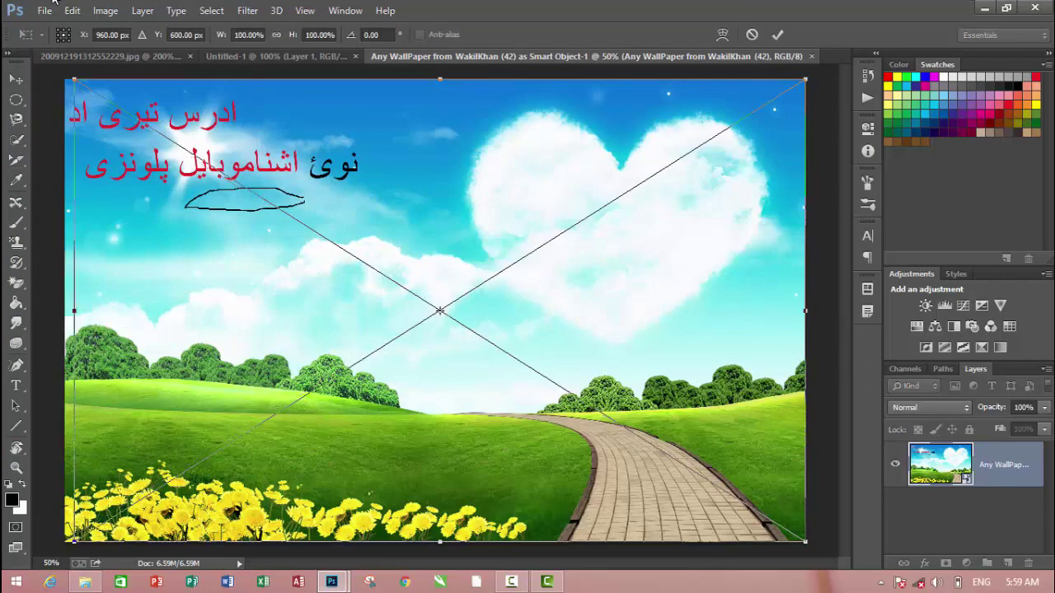
{"action": "left_click_drag", "start_coordinate": [65, 80], "coordinate": [293, 327]}
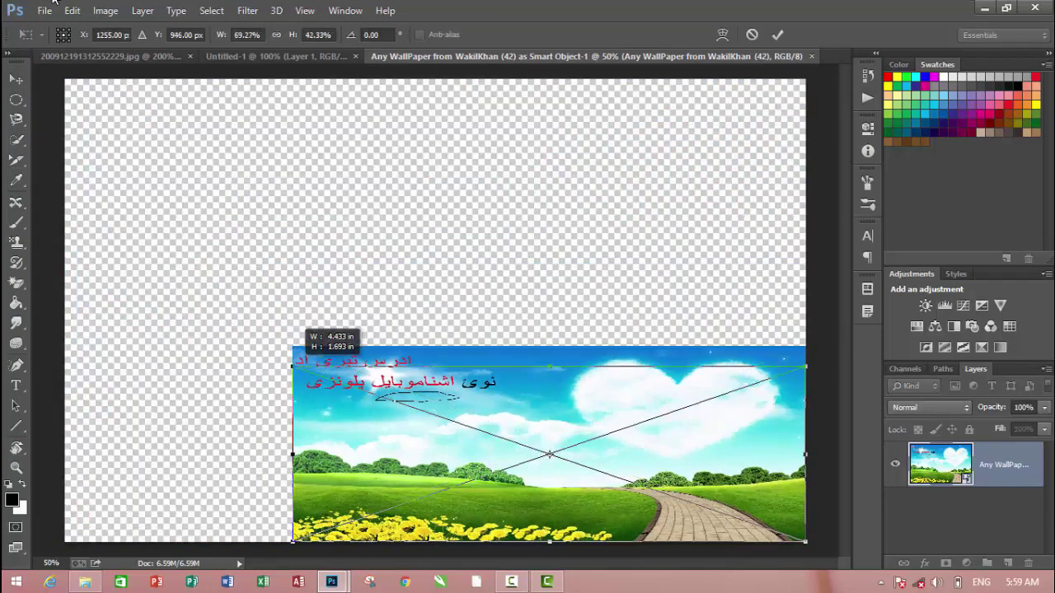
{"action": "mouse_move", "coordinate": [292, 327]}
{"action": "left_mouse_down"}
{"action": "mouse_move", "coordinate": [411, 467]}
{"action": "mouse_move", "coordinate": [435, 480]}
{"action": "left_mouse_up"}
{"action": "mouse_move", "coordinate": [610, 511]}
{"action": "left_mouse_down"}
{"action": "mouse_move", "coordinate": [482, 325]}
{"action": "mouse_move", "coordinate": [484, 309]}
{"action": "left_mouse_up"}
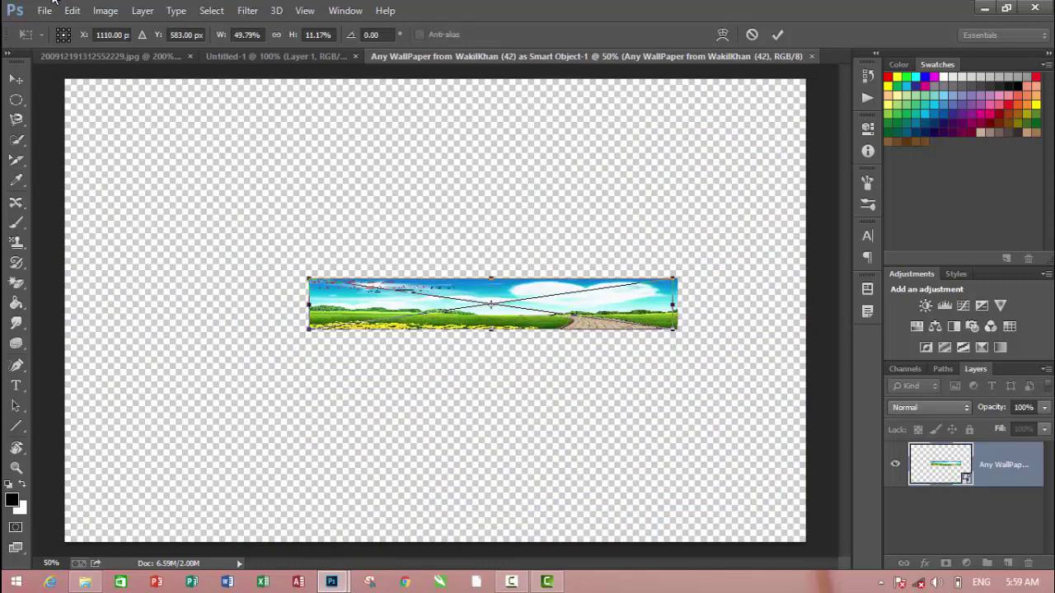
{"action": "mouse_move", "coordinate": [677, 304]}
{"action": "left_mouse_down"}
{"action": "mouse_move", "coordinate": [357, 264]}
{"action": "mouse_move", "coordinate": [371, 276]}
{"action": "left_mouse_up"}
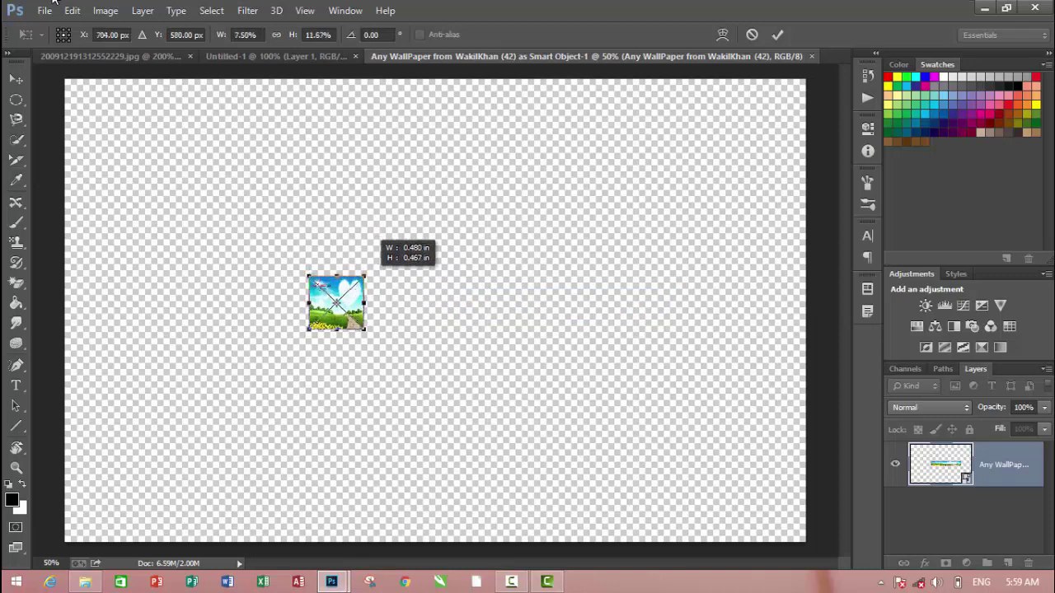
{"action": "key", "text": "Return"}
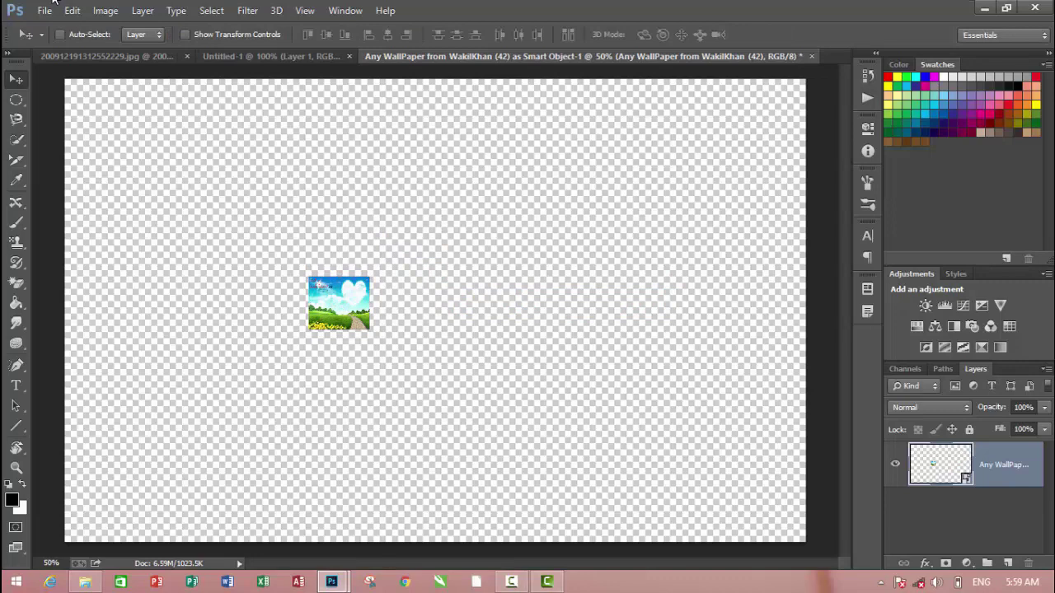
Stretch the small wallpaper into a wide banner at 61.04% width by 47.67% height
{"action": "key", "text": "ctrl+t"}
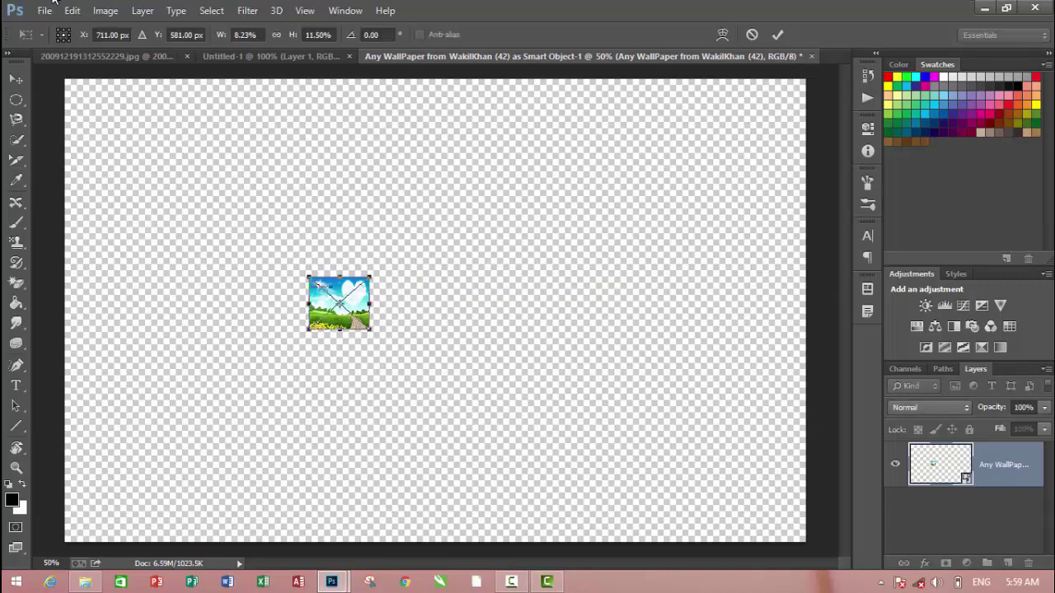
{"action": "mouse_move", "coordinate": [370, 277]}
{"action": "left_mouse_down"}
{"action": "mouse_move", "coordinate": [682, 233]}
{"action": "mouse_move", "coordinate": [695, 145]}
{"action": "left_mouse_up"}
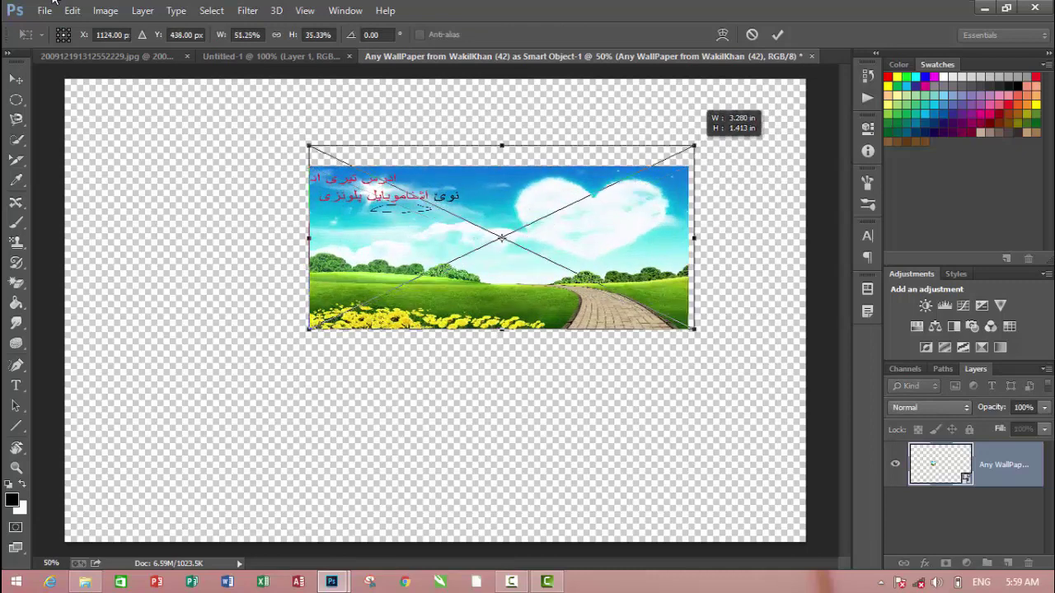
{"action": "mouse_move", "coordinate": [695, 146]}
{"action": "left_mouse_down"}
{"action": "mouse_move", "coordinate": [746, 99]}
{"action": "mouse_move", "coordinate": [760, 110]}
{"action": "left_mouse_up"}
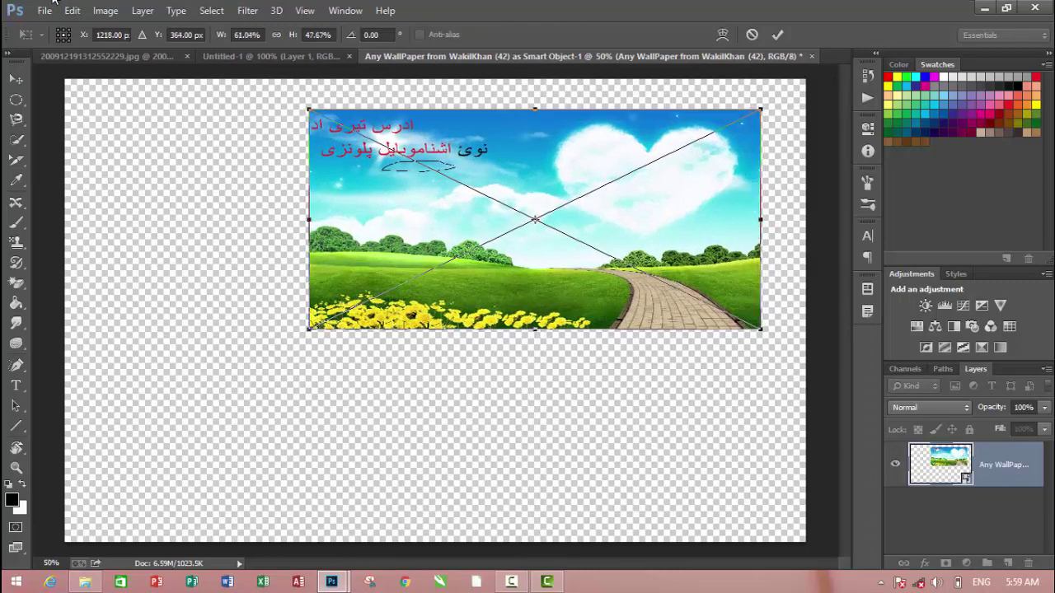